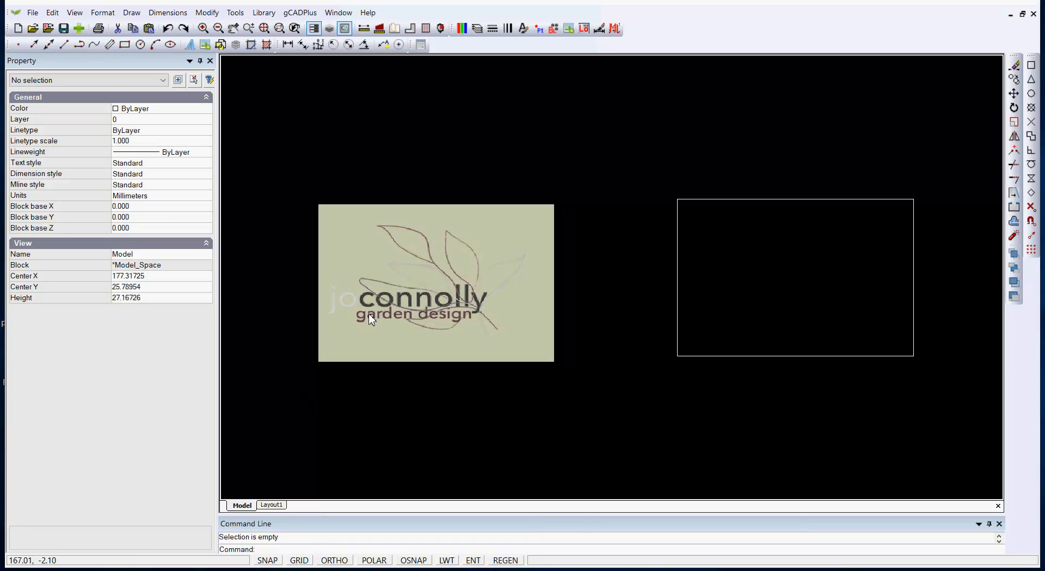
Inspect the logo image's properties in model space and look up the raster image drawing command
left_click(515, 261)
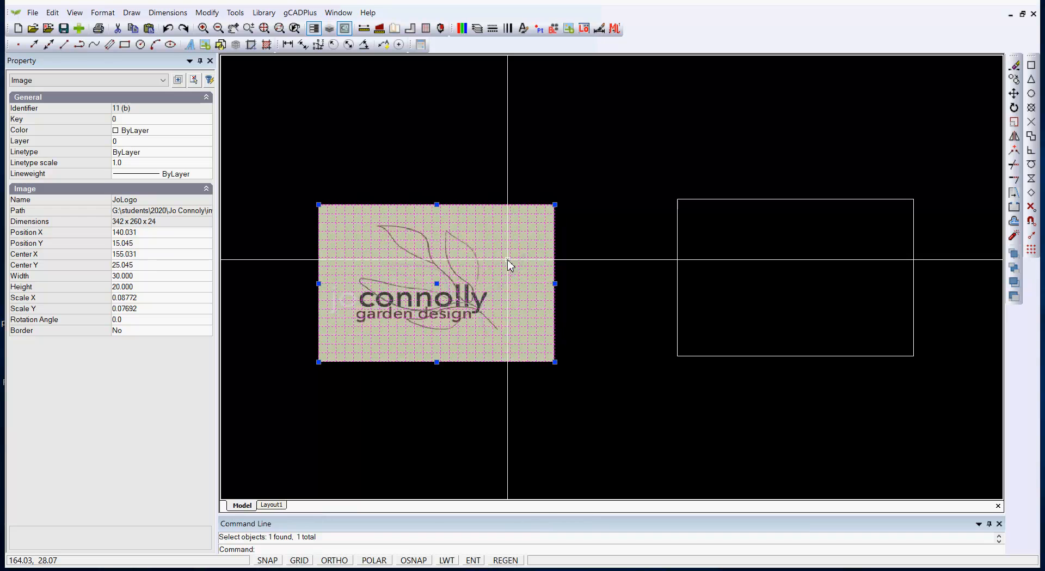
key("Escape")
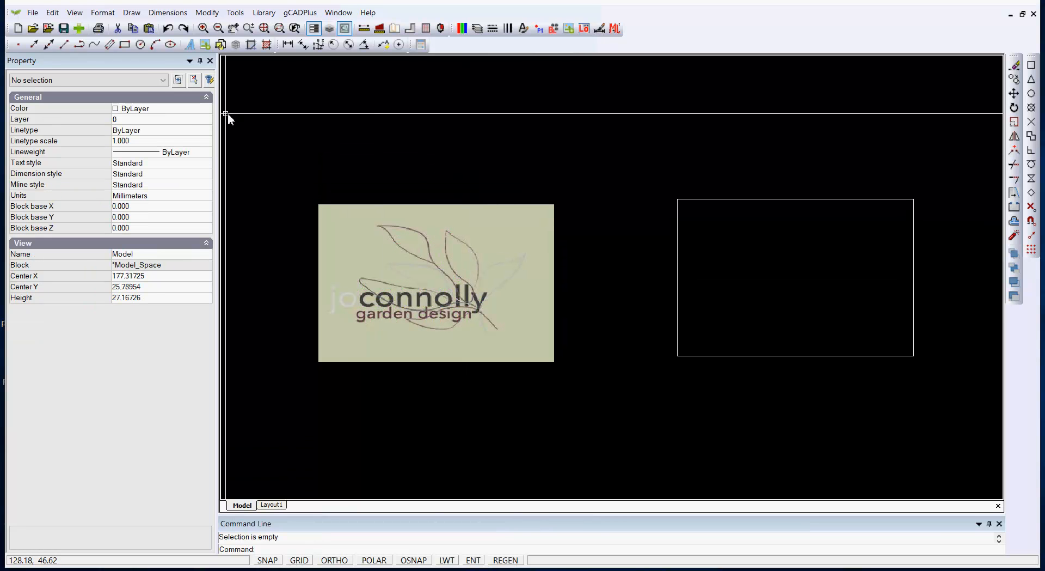
left_click(132, 12)
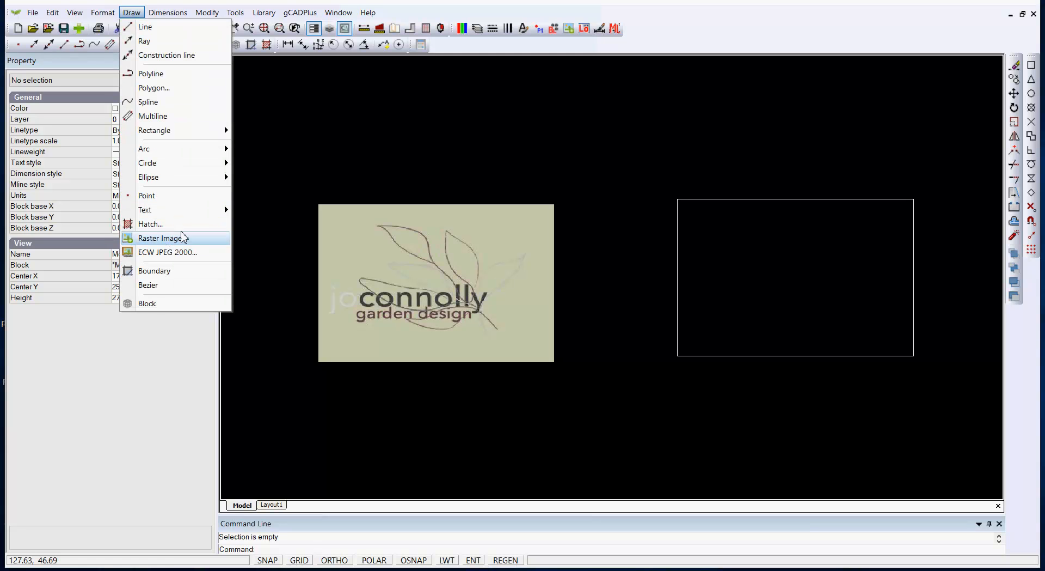
left_click(437, 129)
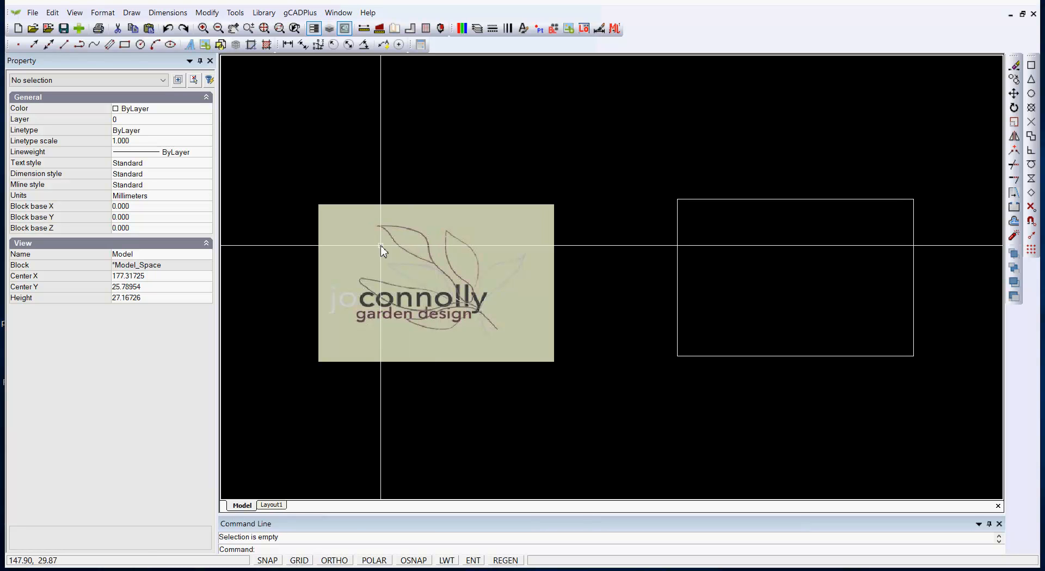
Open Layout1 and review its paper size in the layouts manager without changing anything
left_click(270, 505)
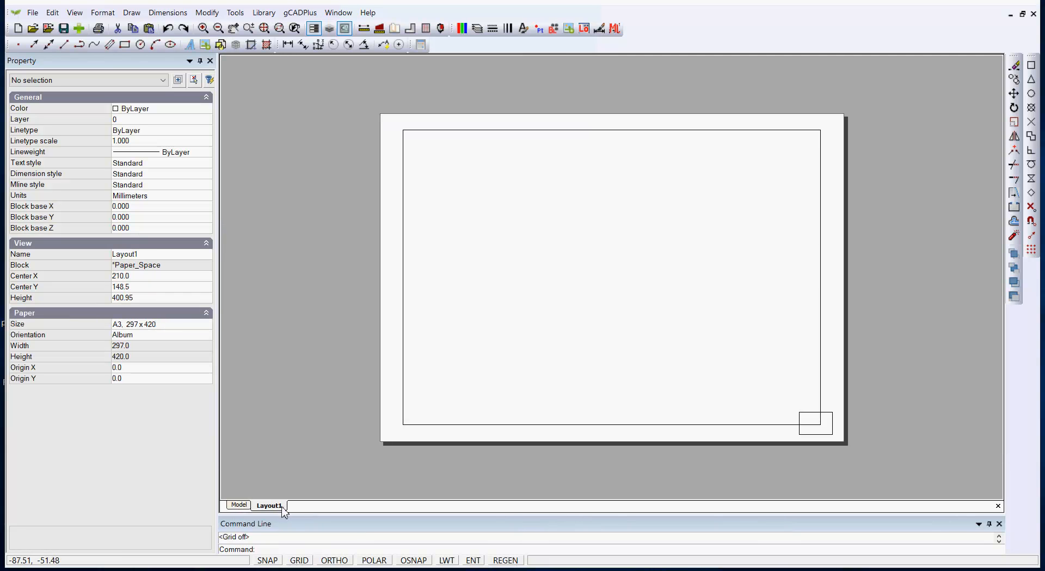
right_click(282, 506)
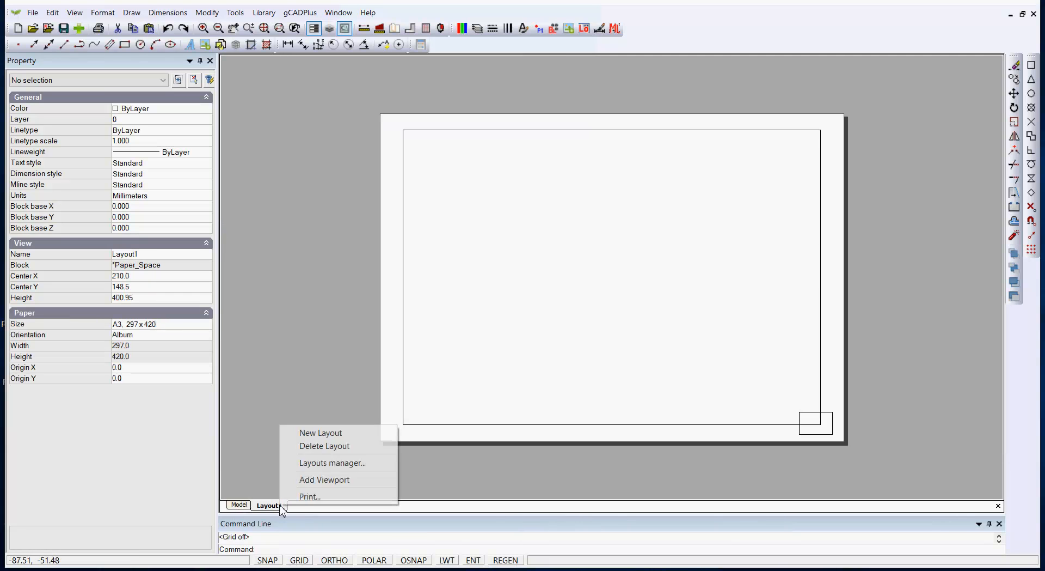
left_click(350, 463)
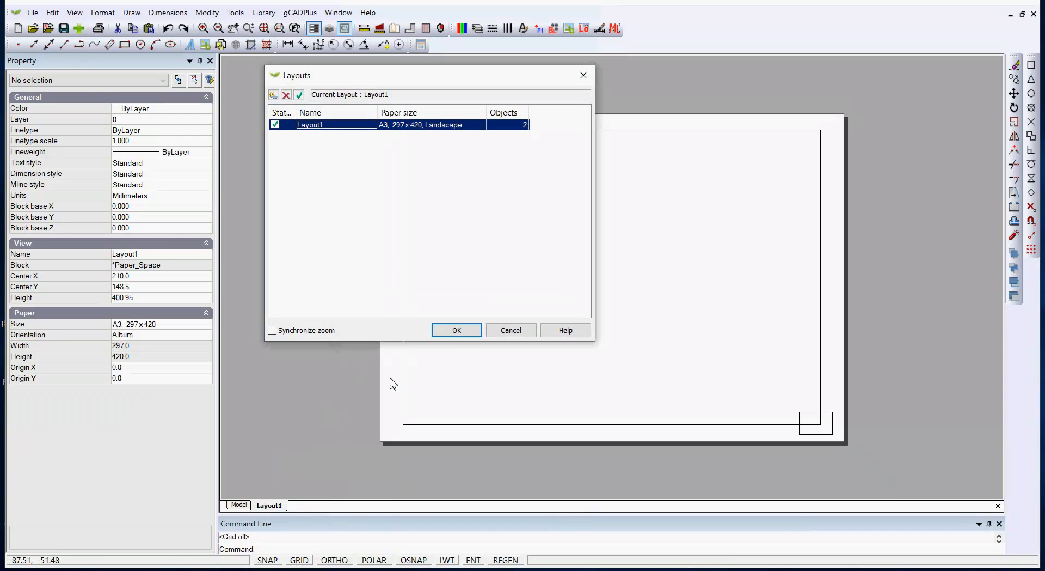
left_click(512, 331)
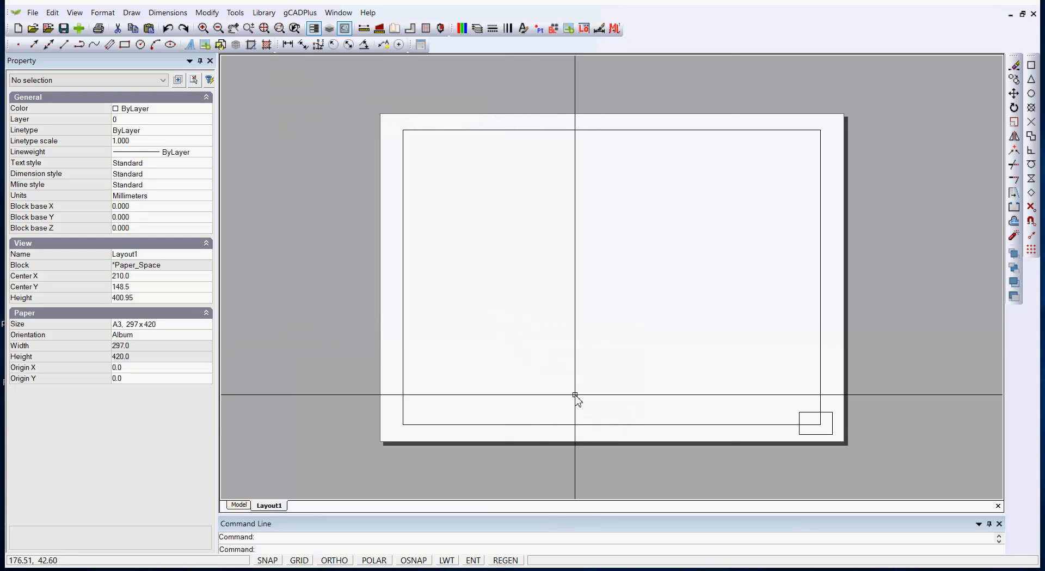
Check the width and height of the small rectangle at the lower-right corner of the sheet in Layout1
left_click(825, 435)
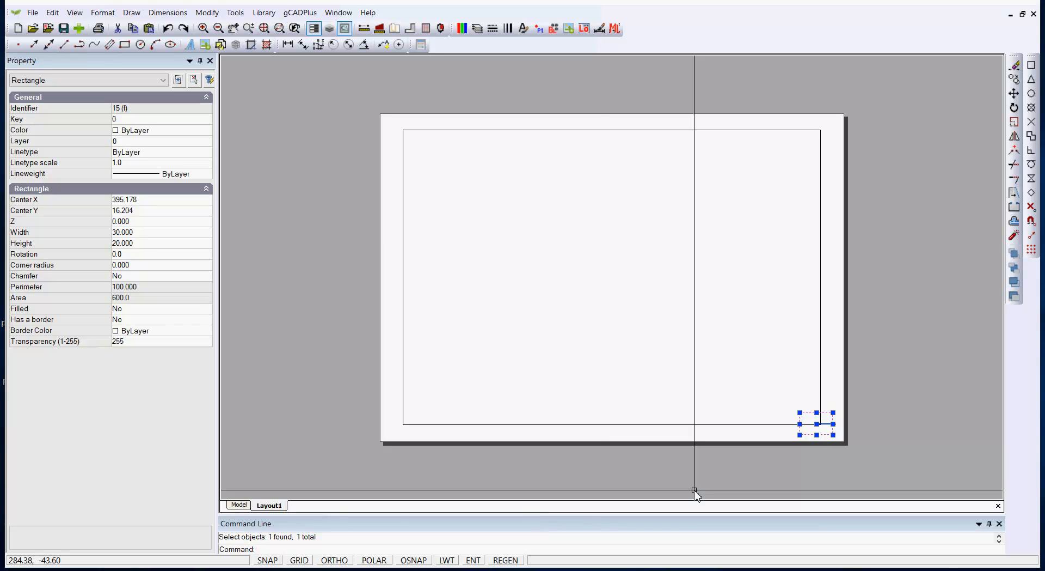
left_click(146, 233)
left_click(145, 242)
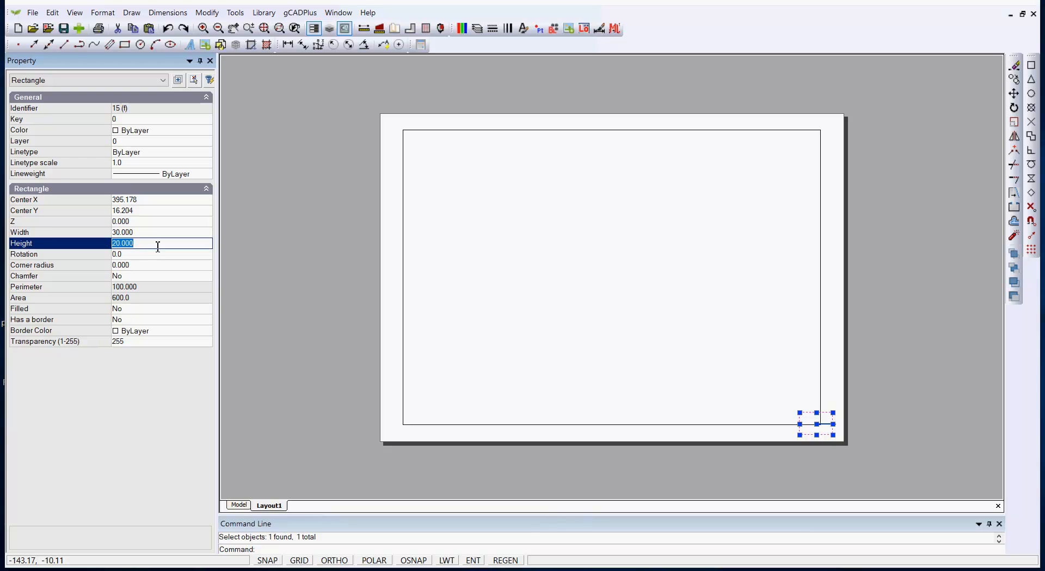
Return to model space and check the dimensions of the rectangle beside the logo image
left_click(244, 504)
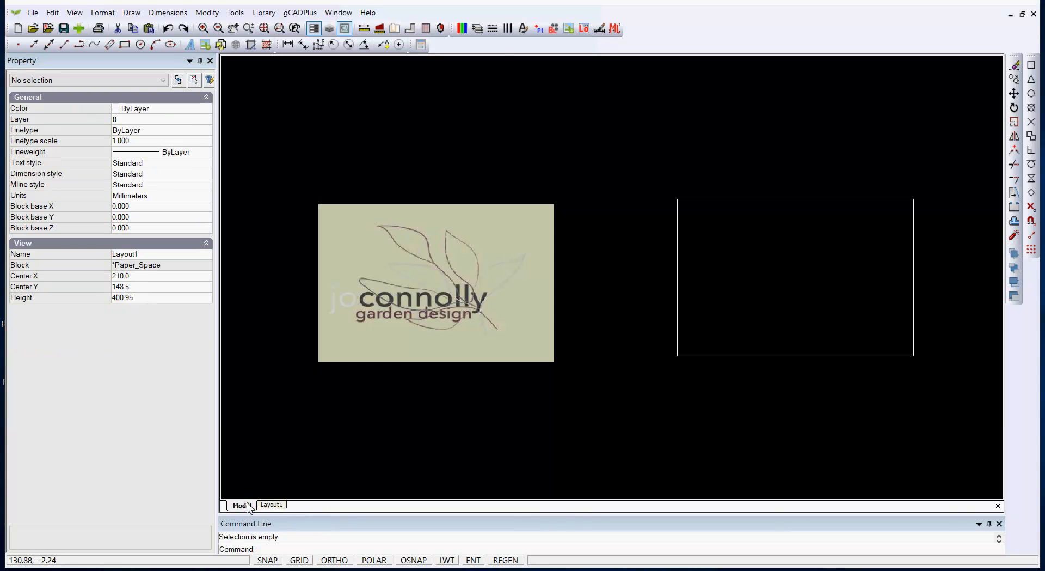
left_click(719, 356)
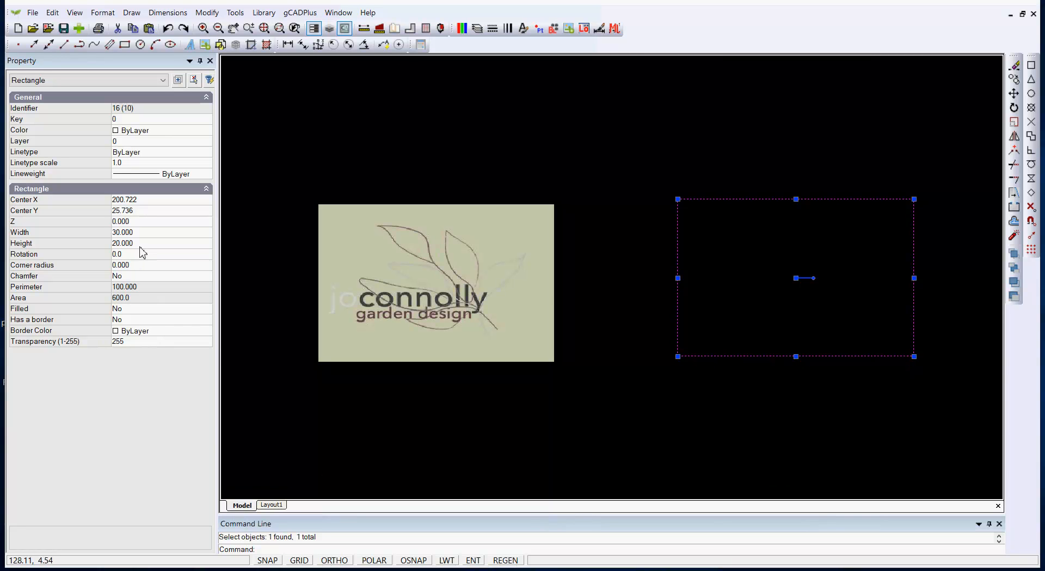
key("Escape")
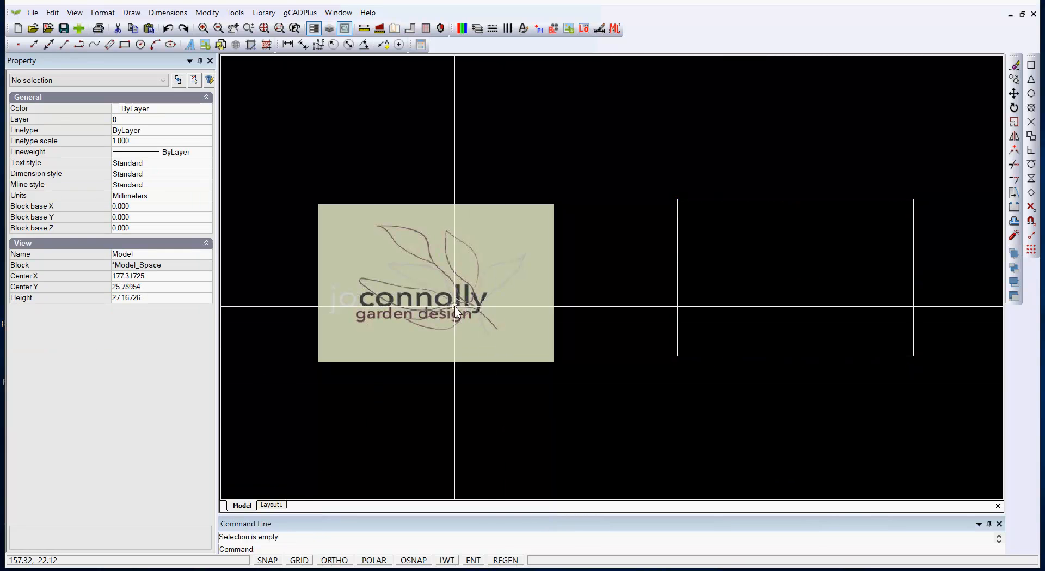
left_click(127, 14)
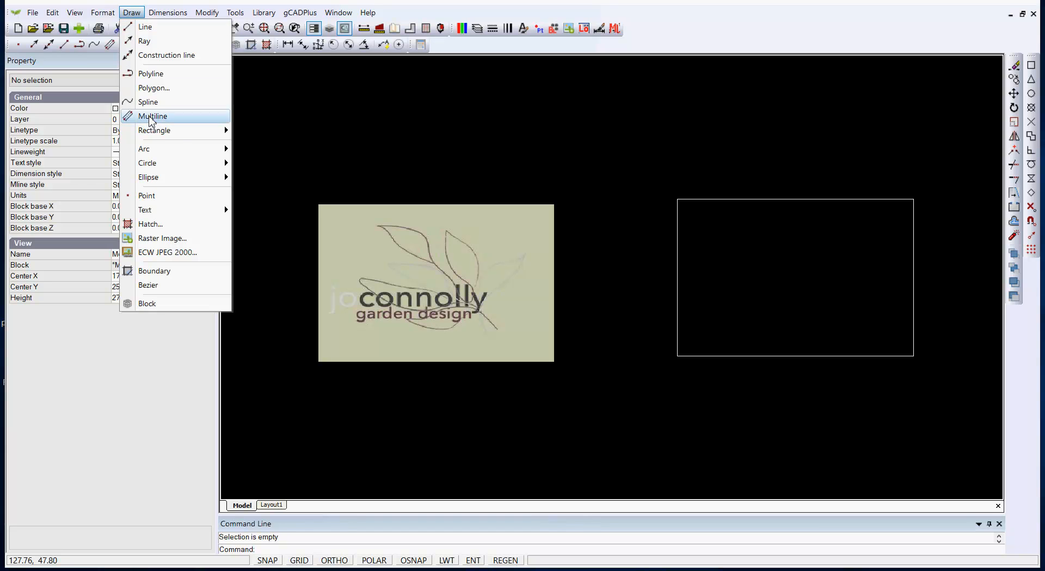
mouse_move(182, 131)
left_click(261, 130)
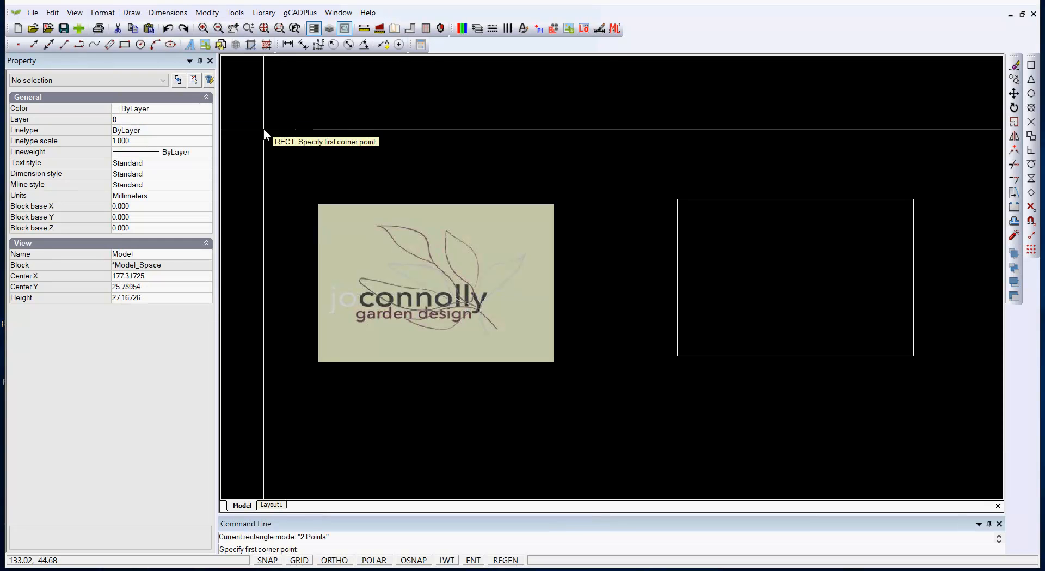
scroll(600, 253, "down", 4)
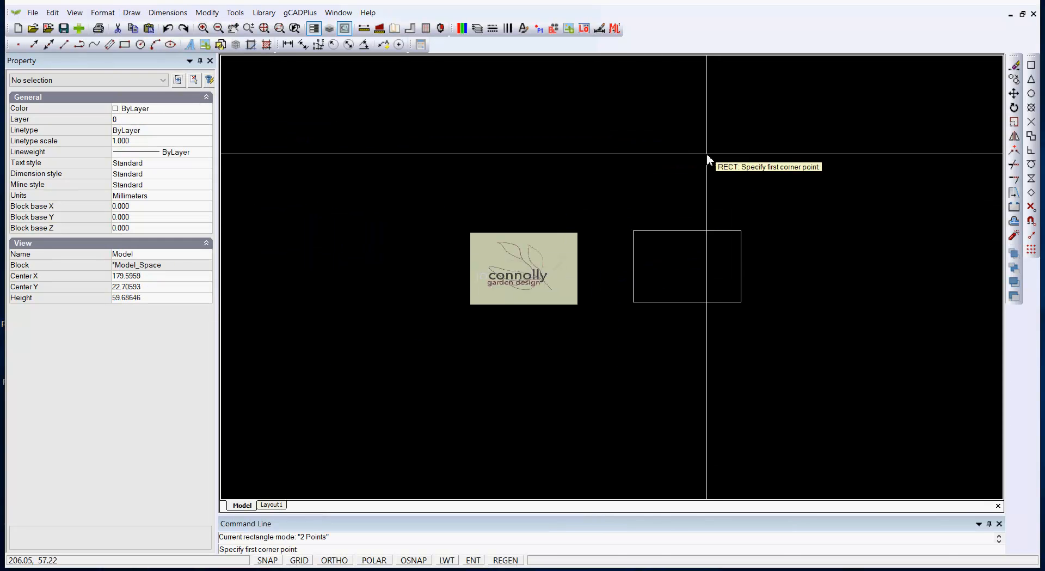
left_click(634, 177)
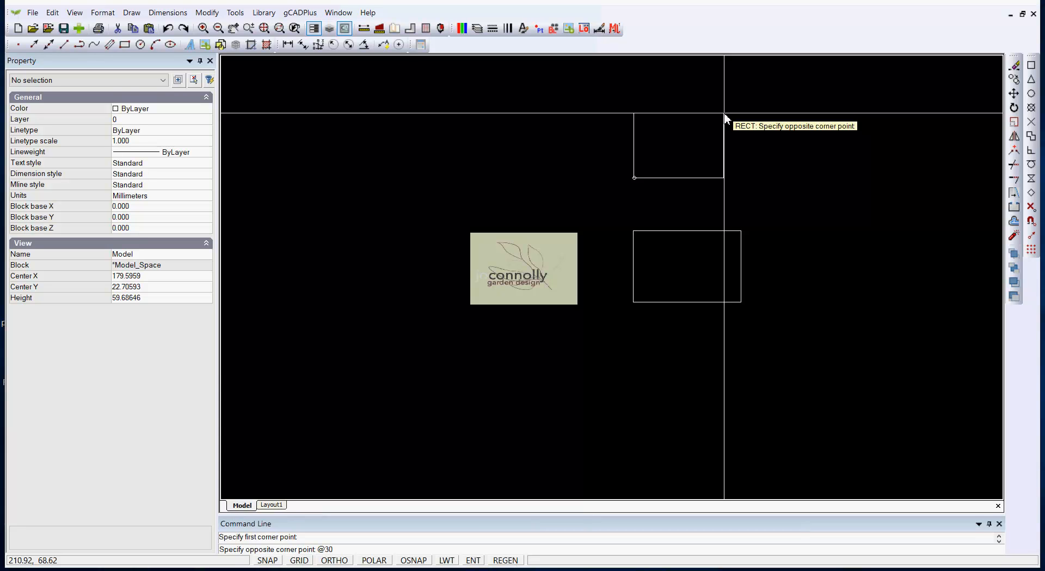
key("Return")
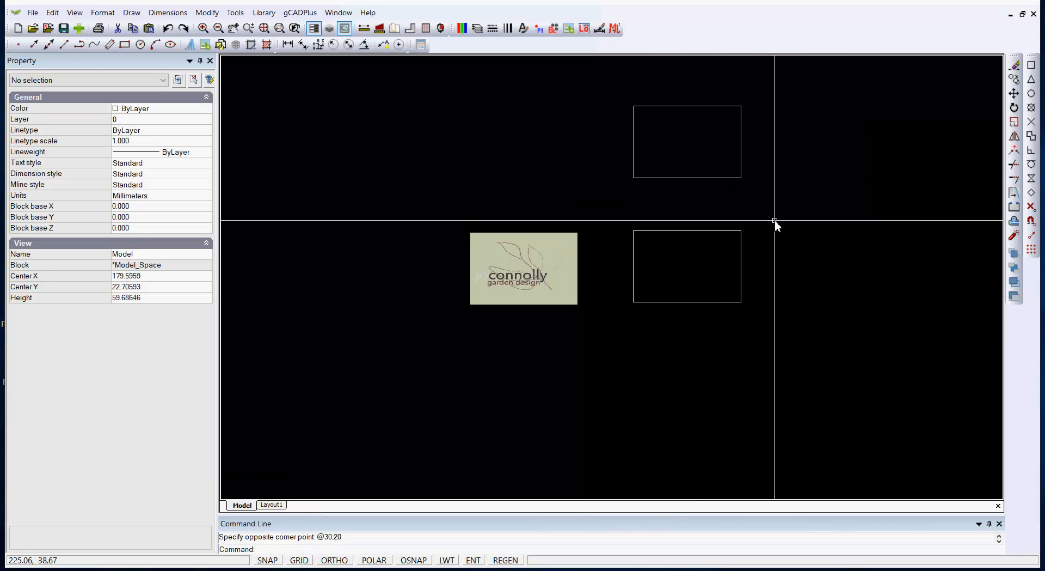
left_click(726, 178)
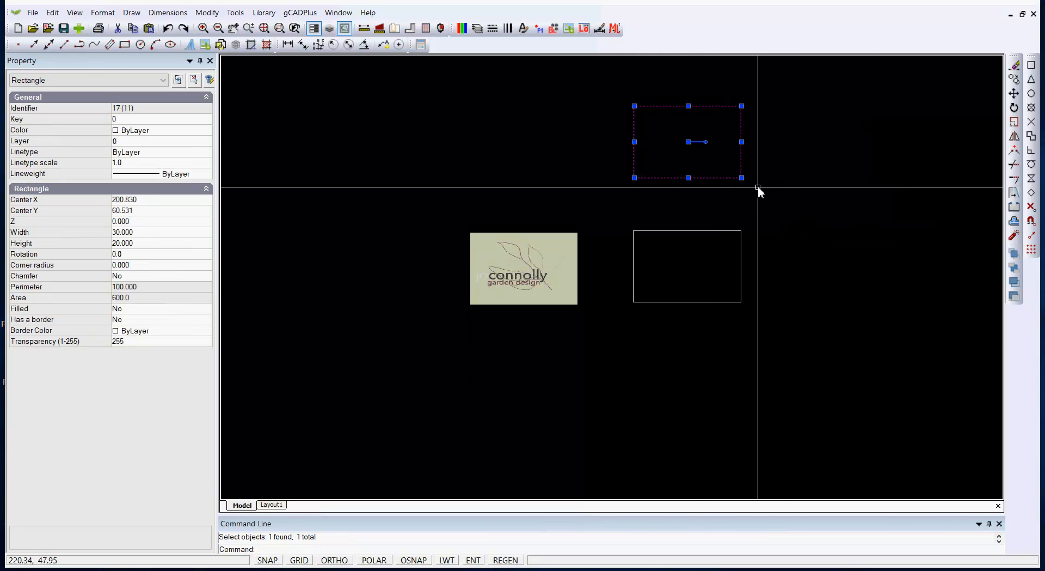
key("Escape")
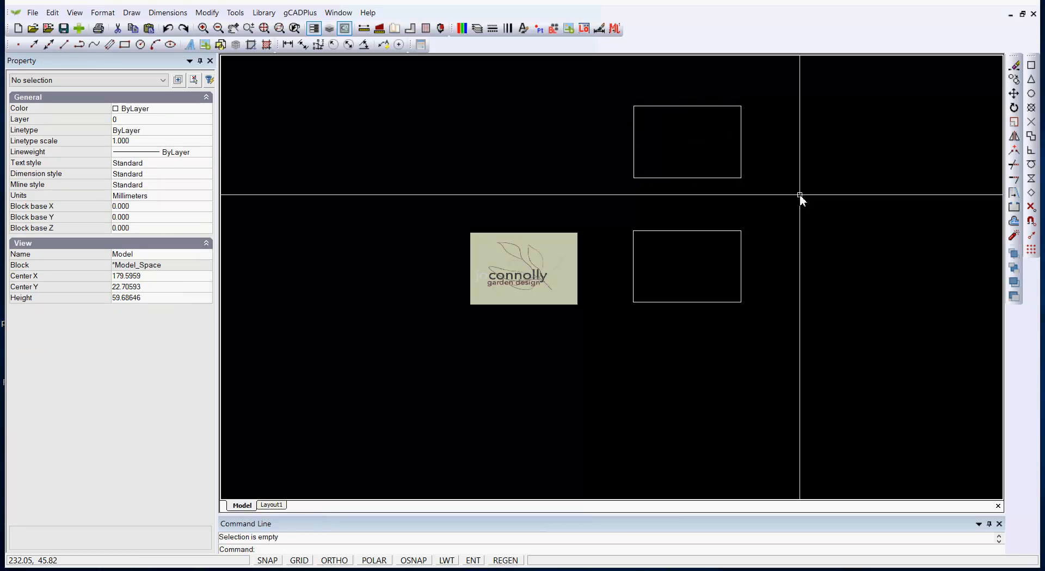
Erase the upper of the two rectangles in model space
left_click(735, 179)
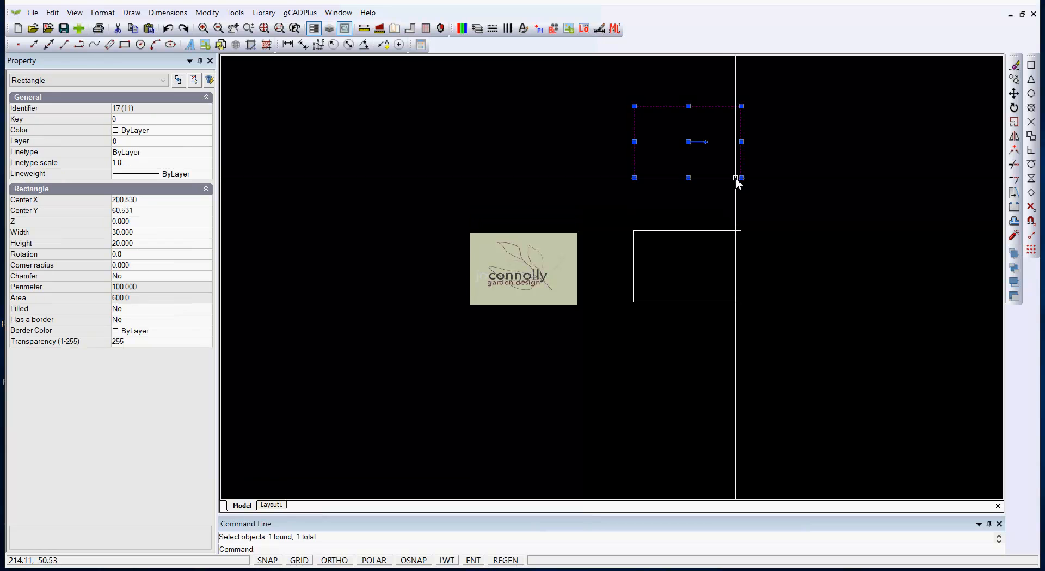
right_click(724, 171)
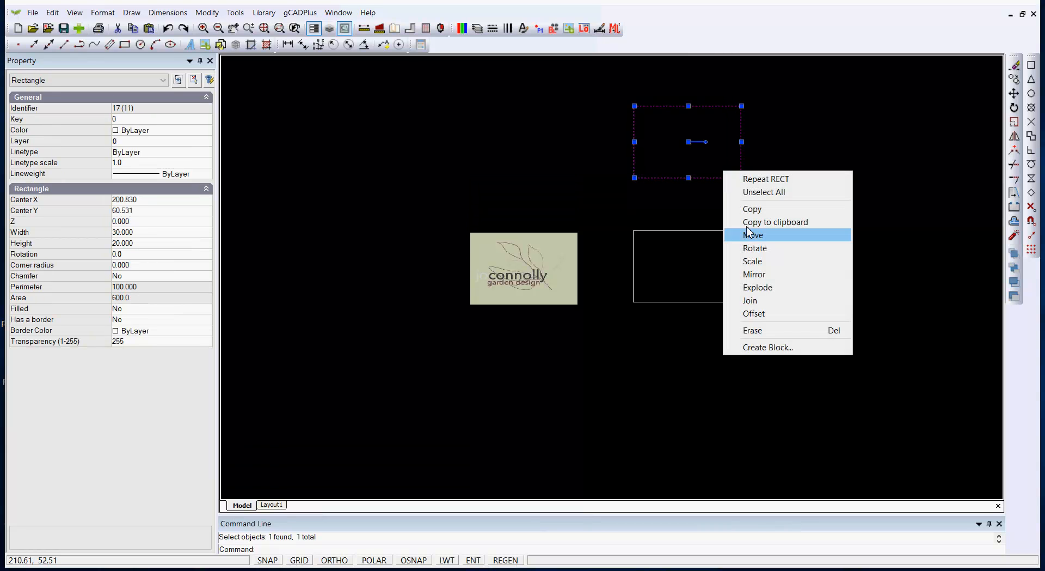
left_click(760, 331)
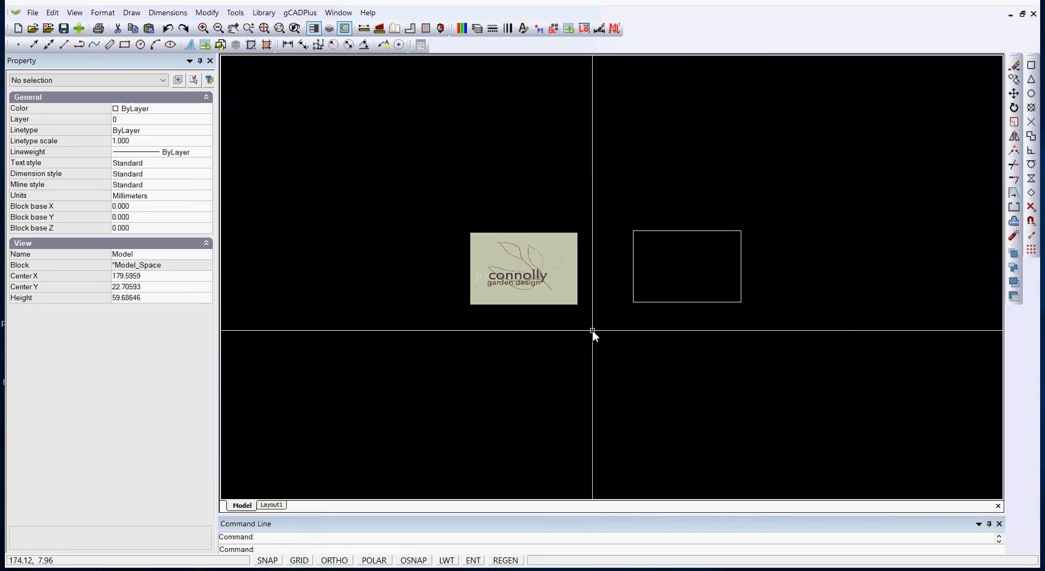
Check the logo background's RGB colour in the image viewer, close the viewer and switch back to gCADPlus
scroll(545, 283, "up", 2)
scroll(498, 229, "up", 1)
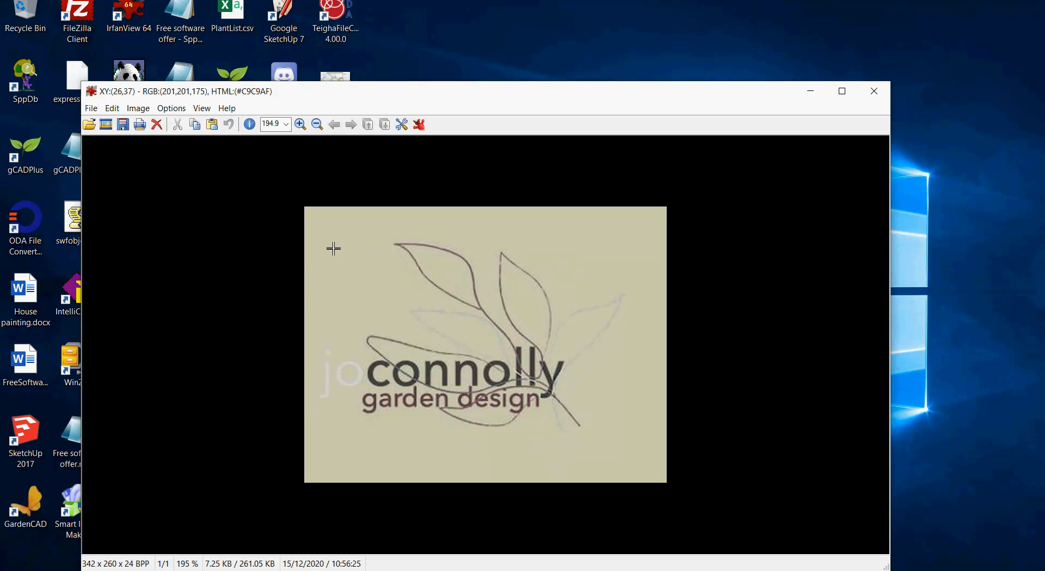
left_click(875, 91)
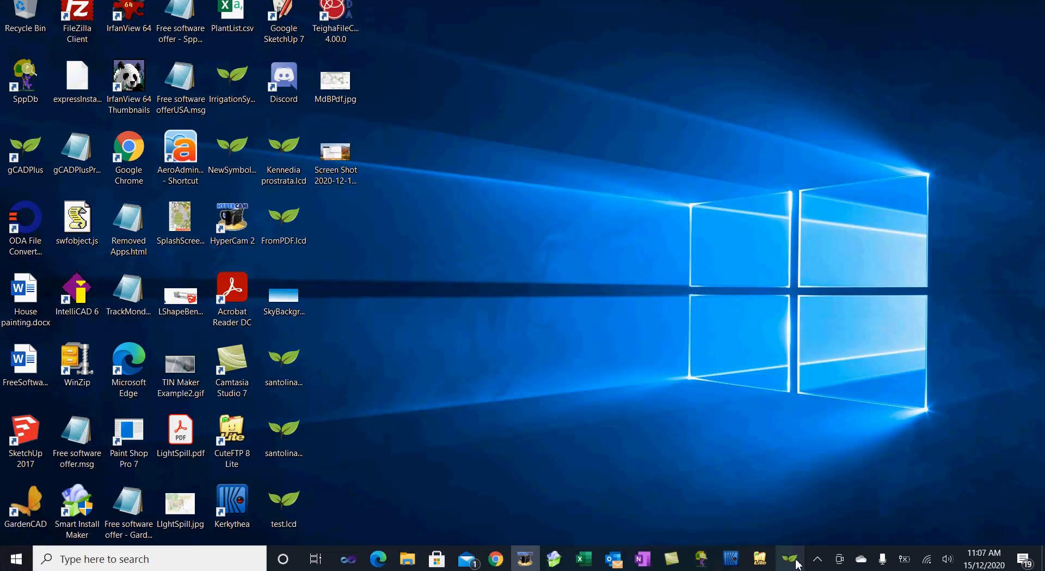
left_click(792, 559)
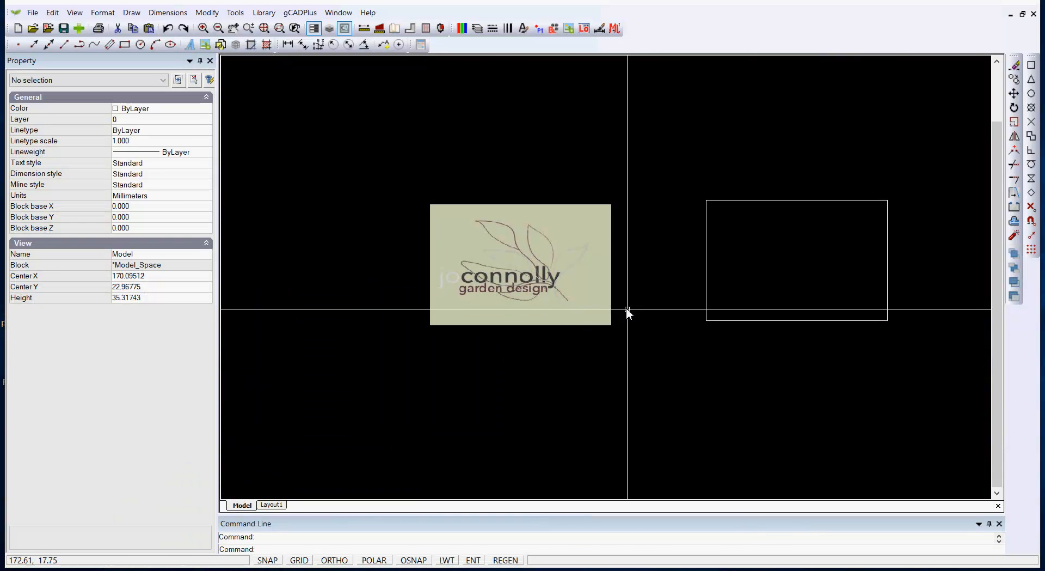
Set the colour of the rectangle beside the logo to 201,201,175
left_click(729, 201)
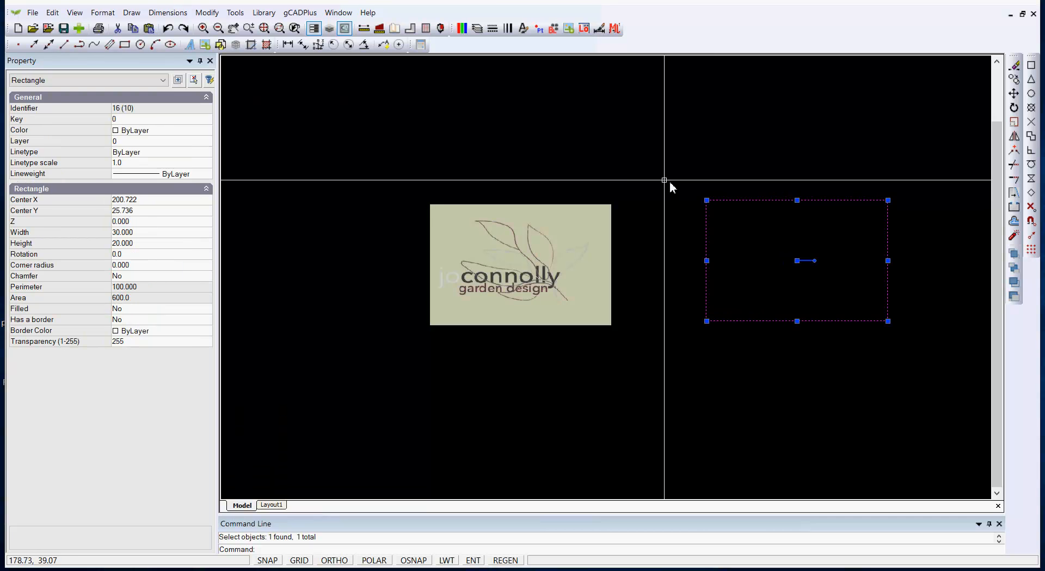
left_click(203, 131)
left_click(206, 130)
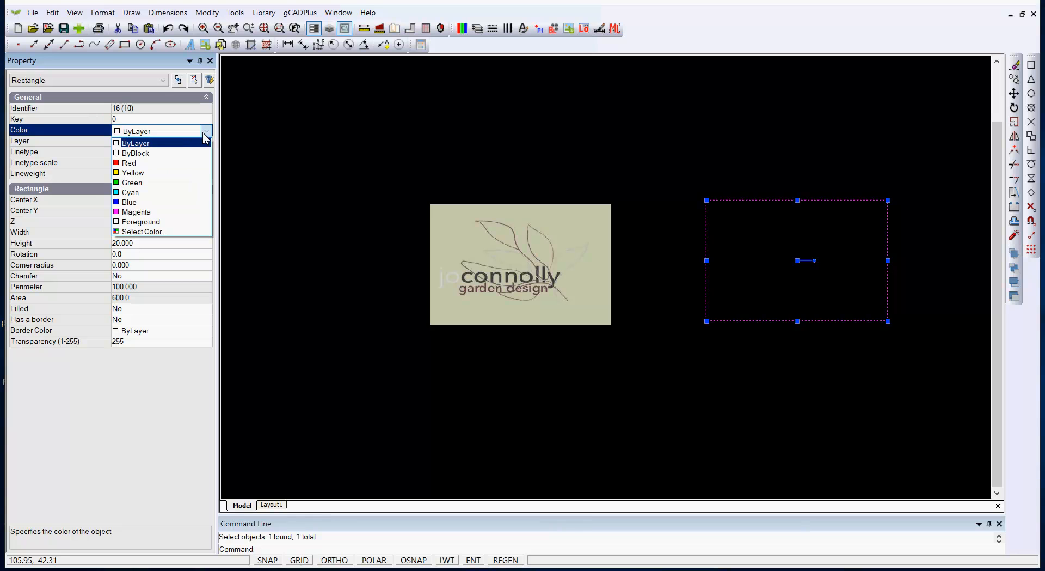
left_click(170, 231)
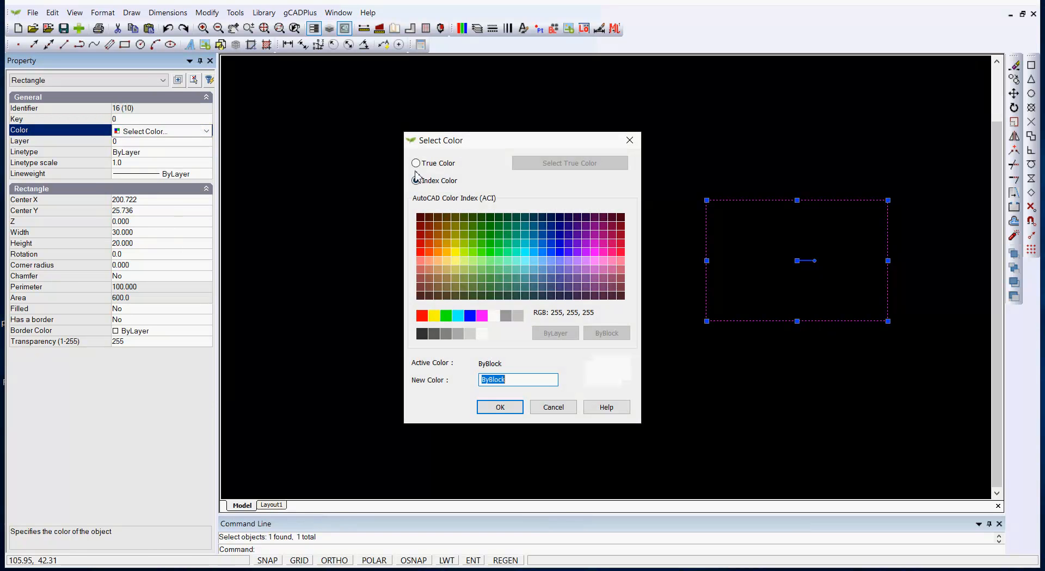
left_click(517, 379)
left_click(502, 408)
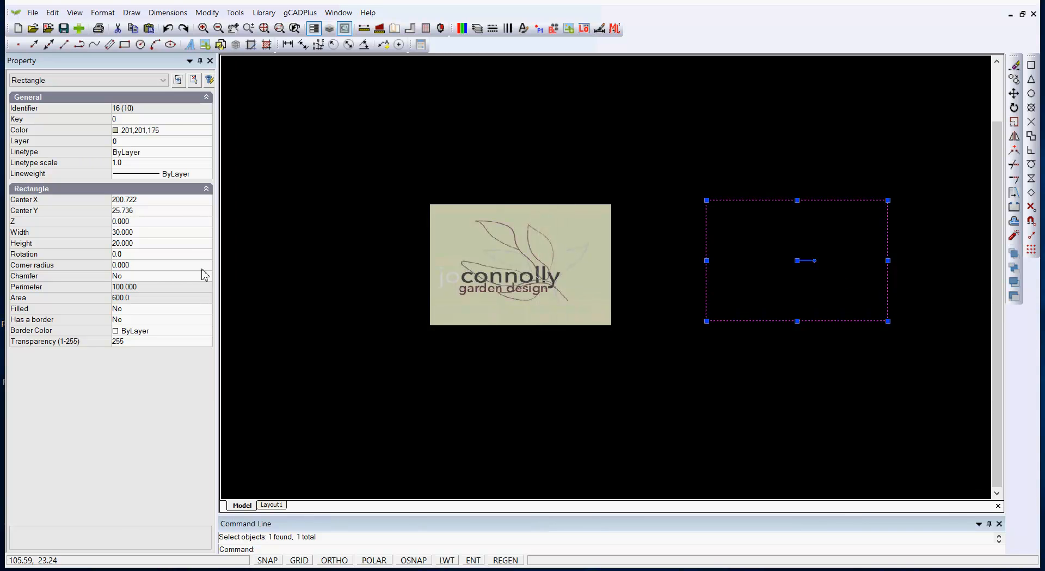
Make the selected rectangle filled and give it a border
left_click(152, 309)
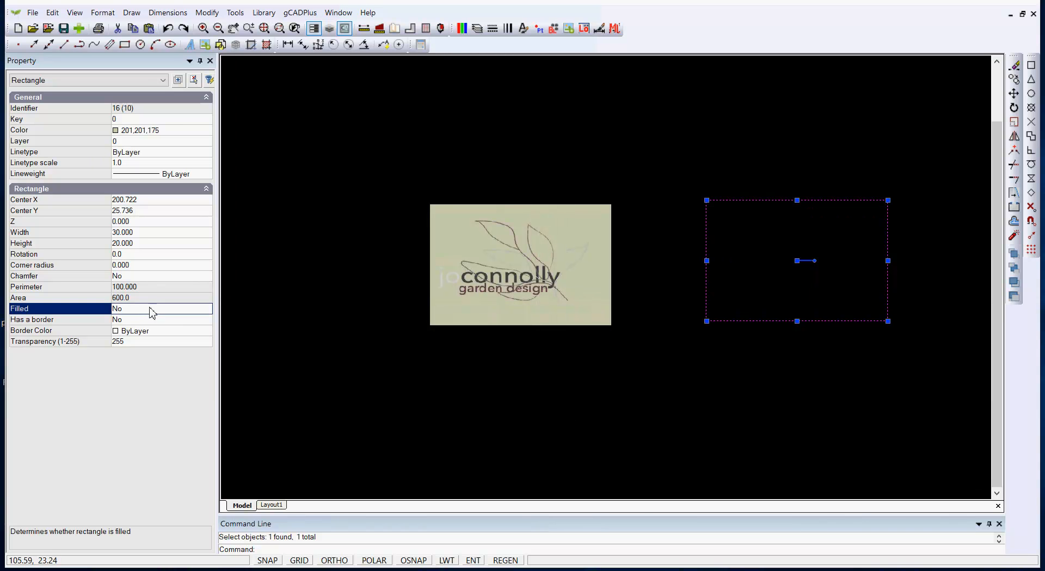
double_click(152, 310)
left_click(171, 320)
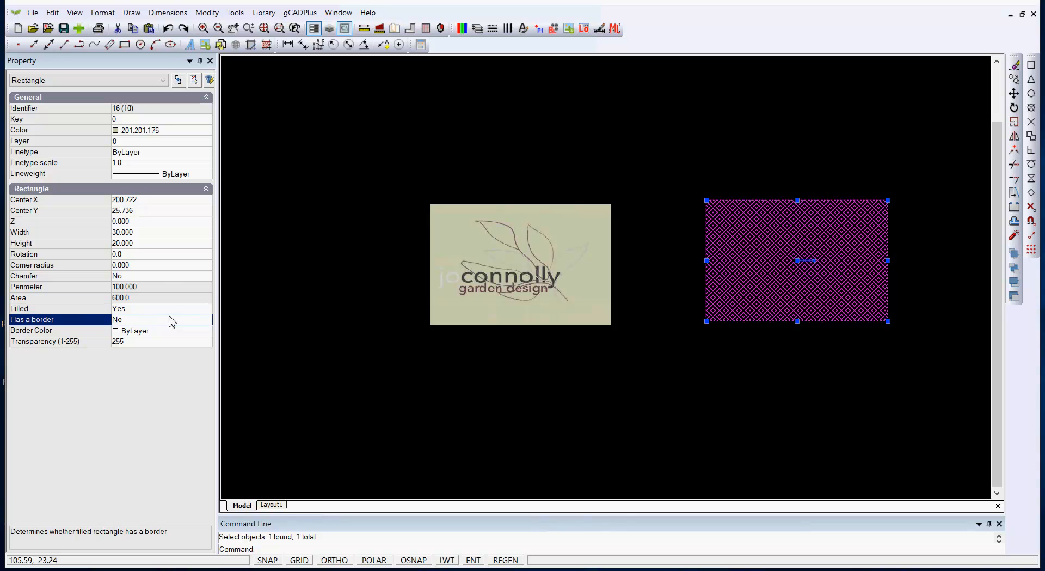
Set the filled rectangle's border colour to index colour 251 and deselect the rectangle
left_click(208, 332)
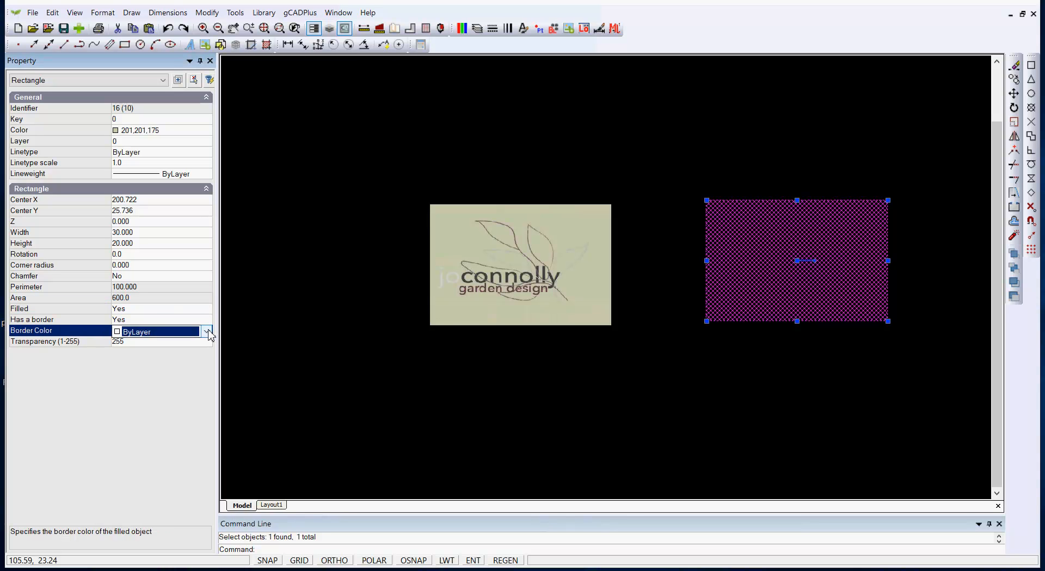
left_click(208, 332)
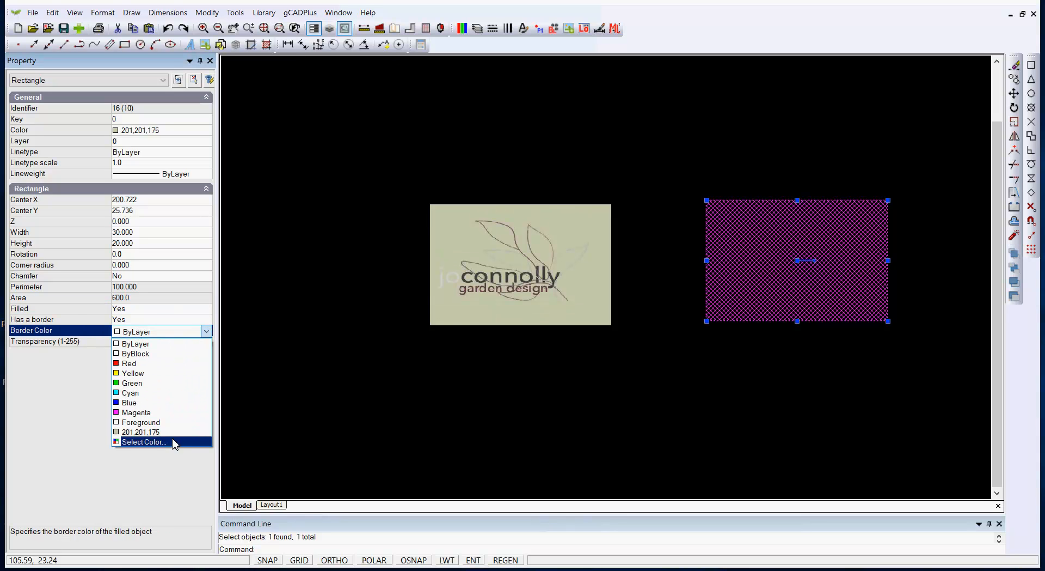
left_click(142, 442)
left_click(434, 334)
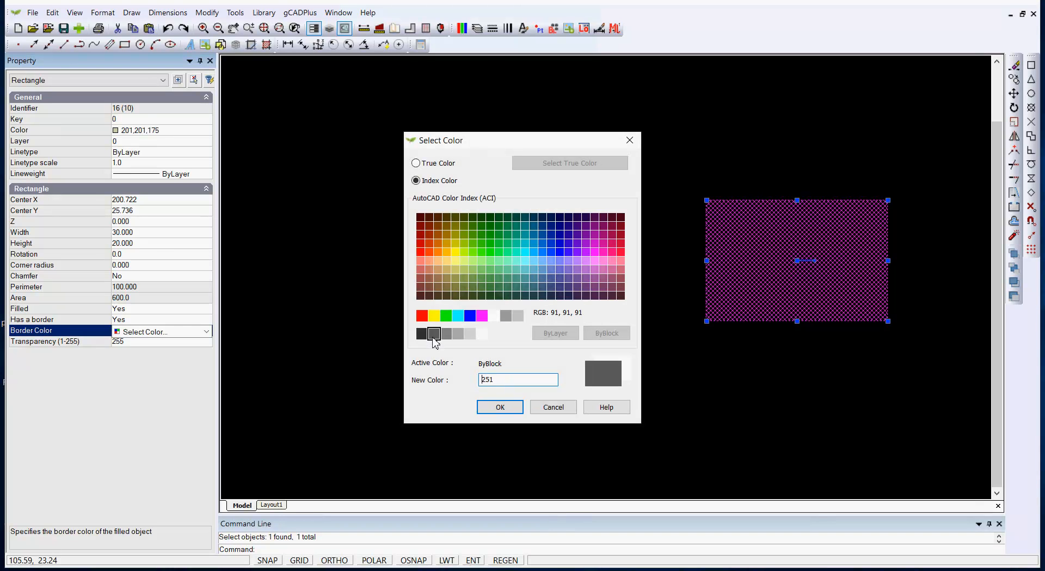
left_click(499, 408)
right_click(514, 405)
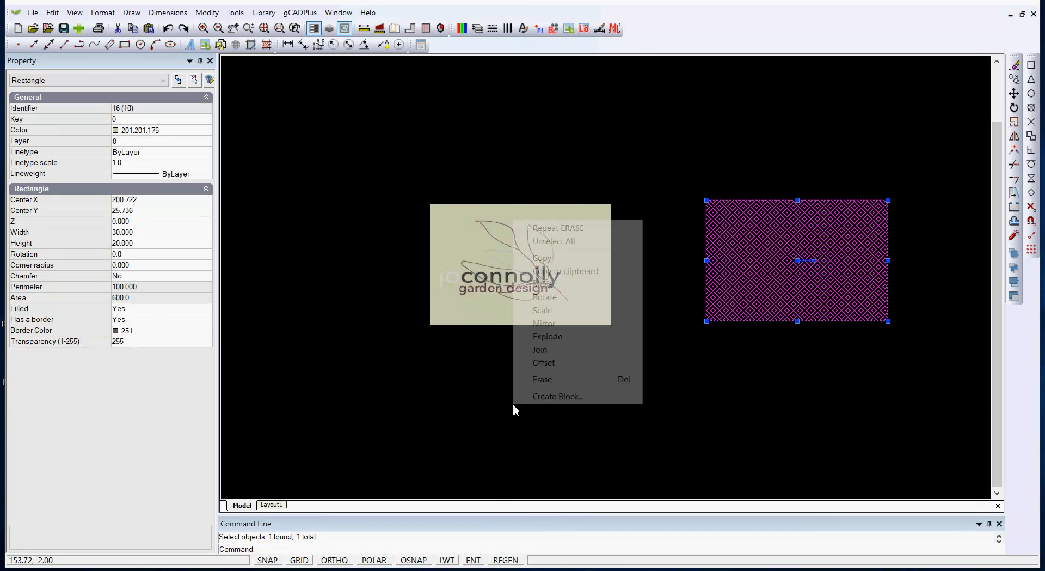
left_click(569, 241)
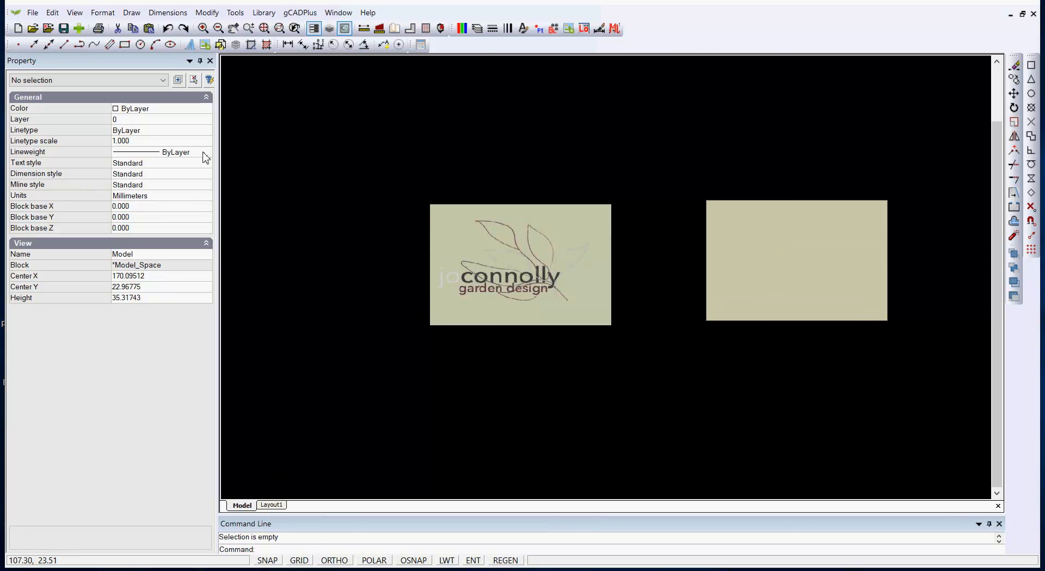
Set the current drawing colour to red with nothing selected
left_click(208, 109)
left_click(207, 109)
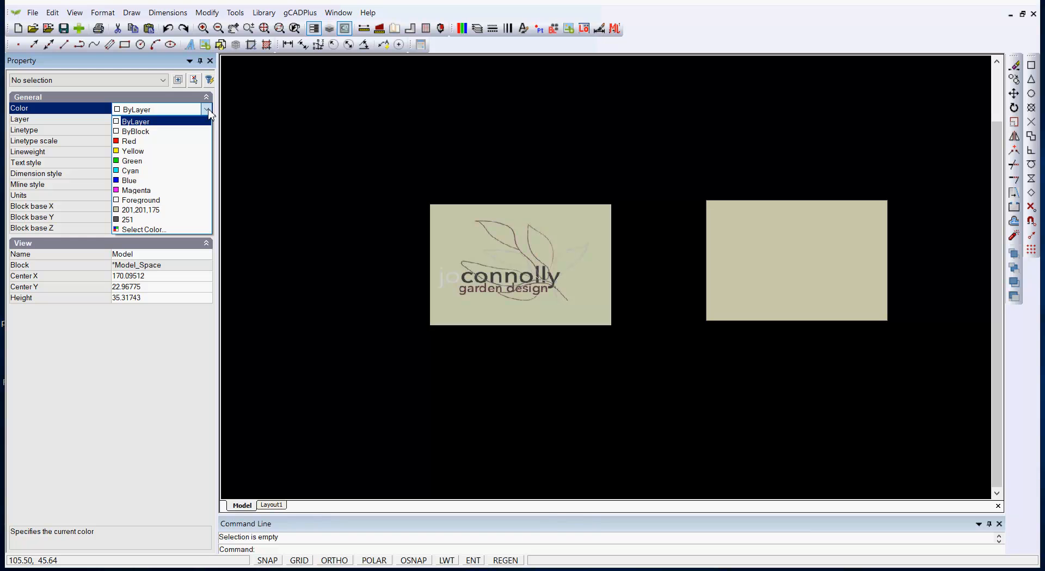
left_click(177, 141)
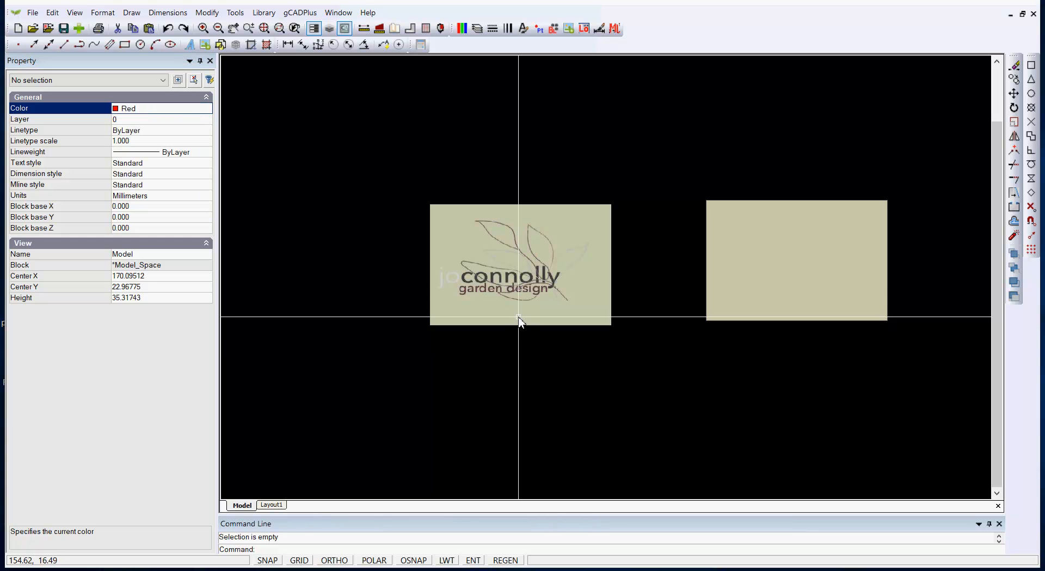
Trace the upper edge of the logo's upper-left leaf with a polyline, from the leaf tip down to the stem junction
scroll(515, 262, "up", 3)
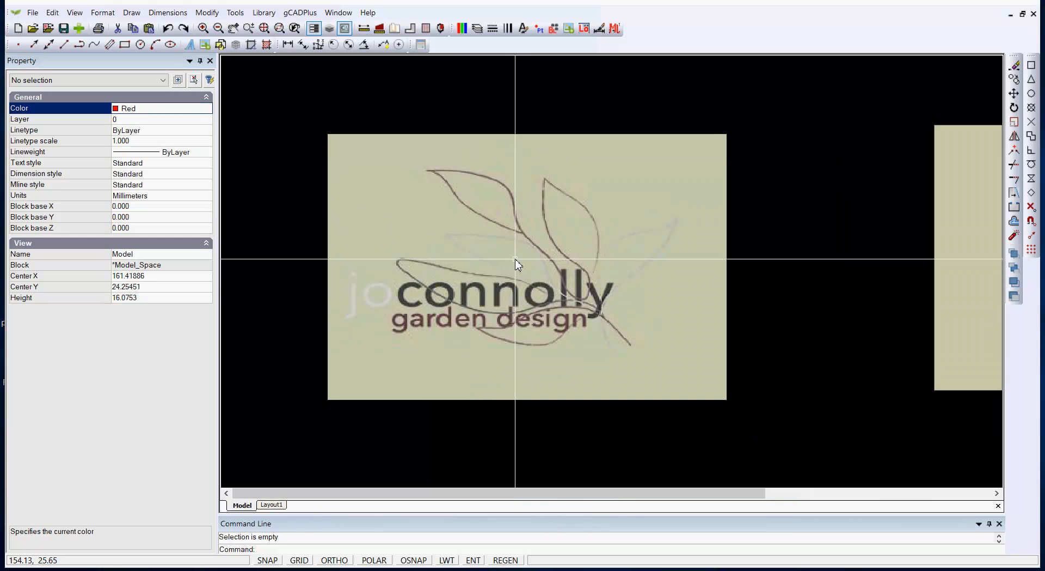
scroll(515, 259, "up", 1)
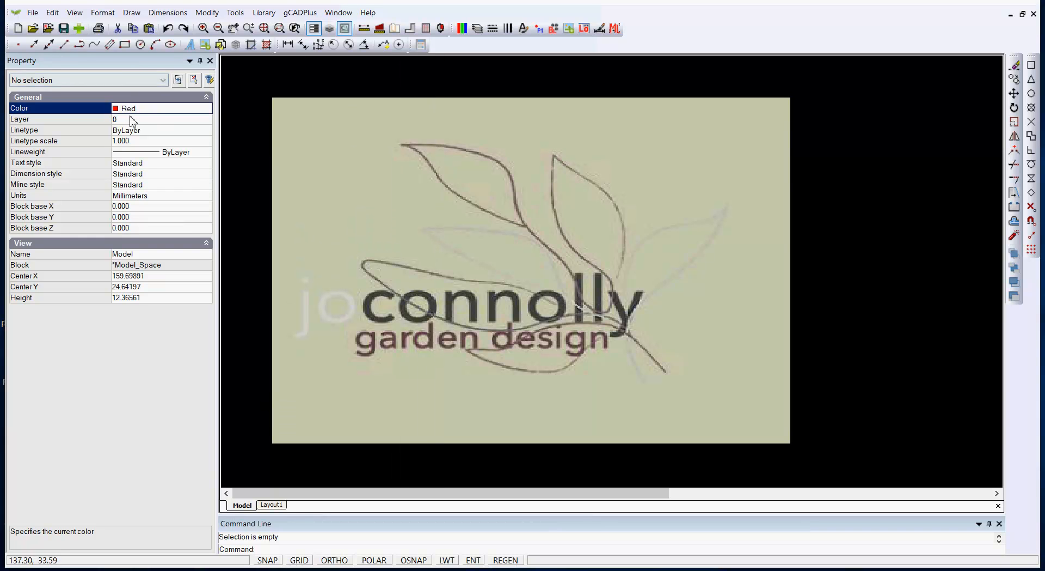
left_click(134, 14)
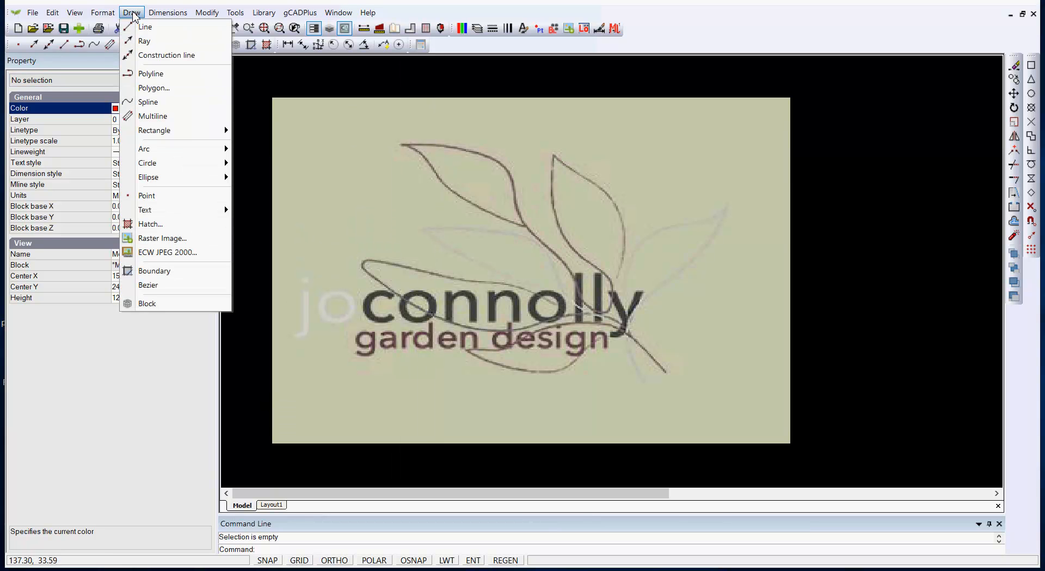
left_click(150, 73)
scroll(465, 163, "up", 3)
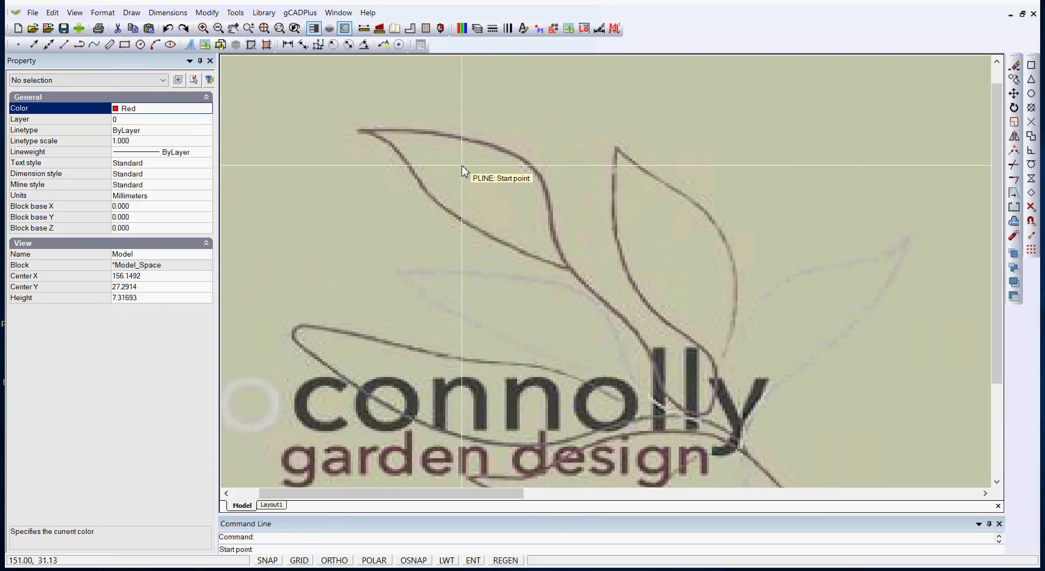
left_click(361, 131)
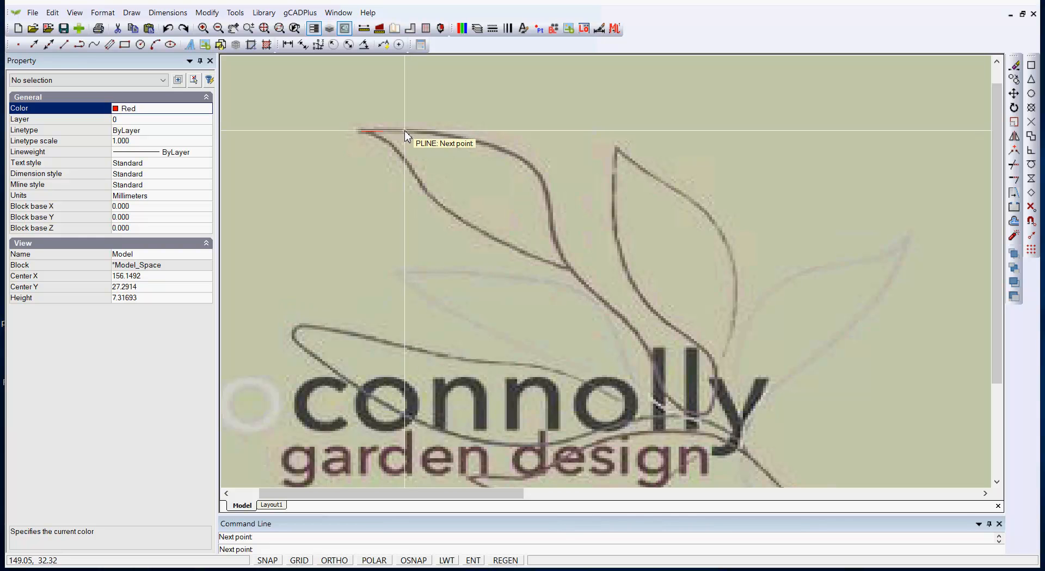
left_click(405, 131)
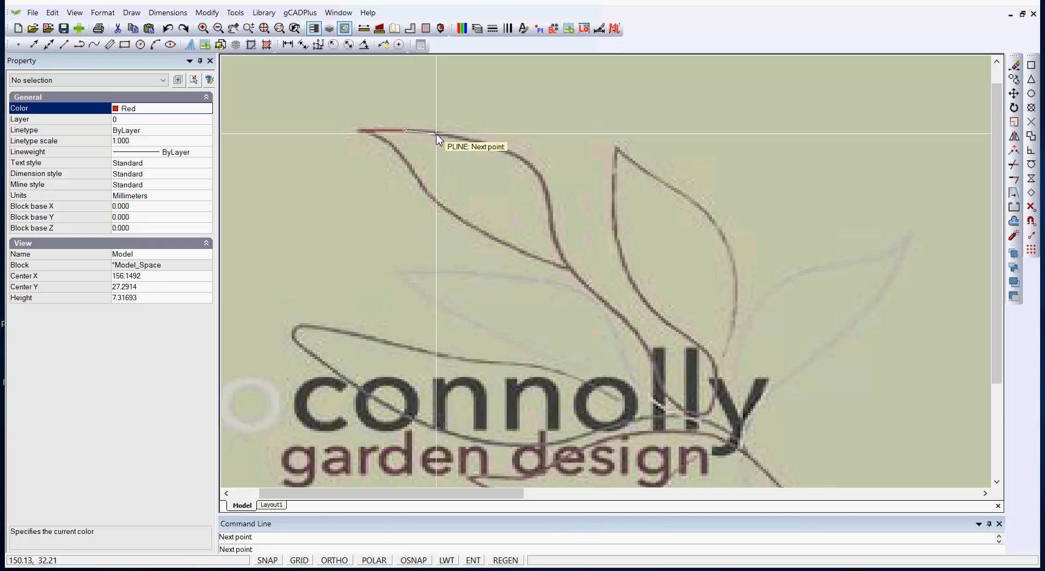
left_click(436, 132)
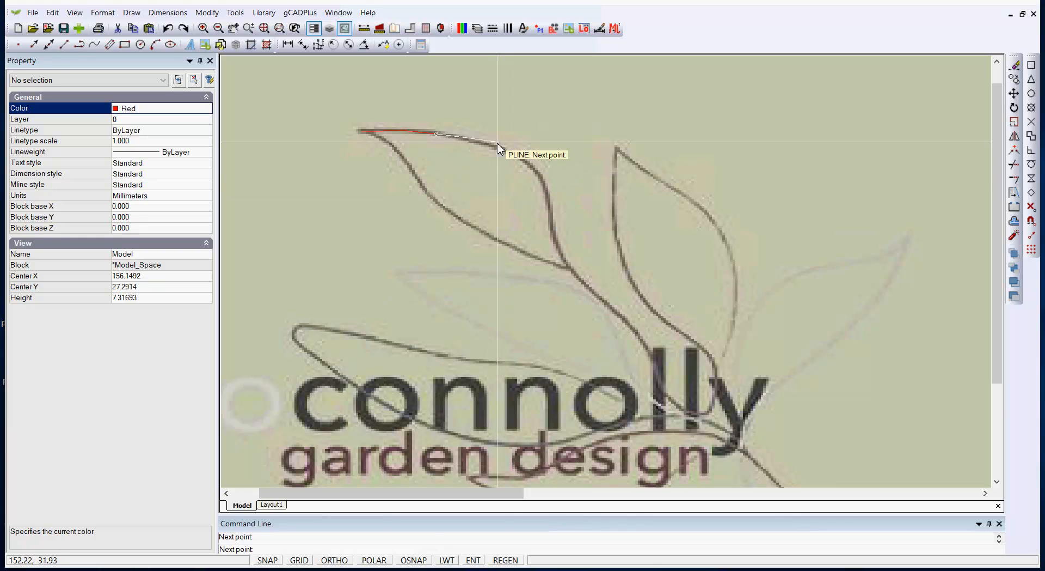
left_click(469, 140)
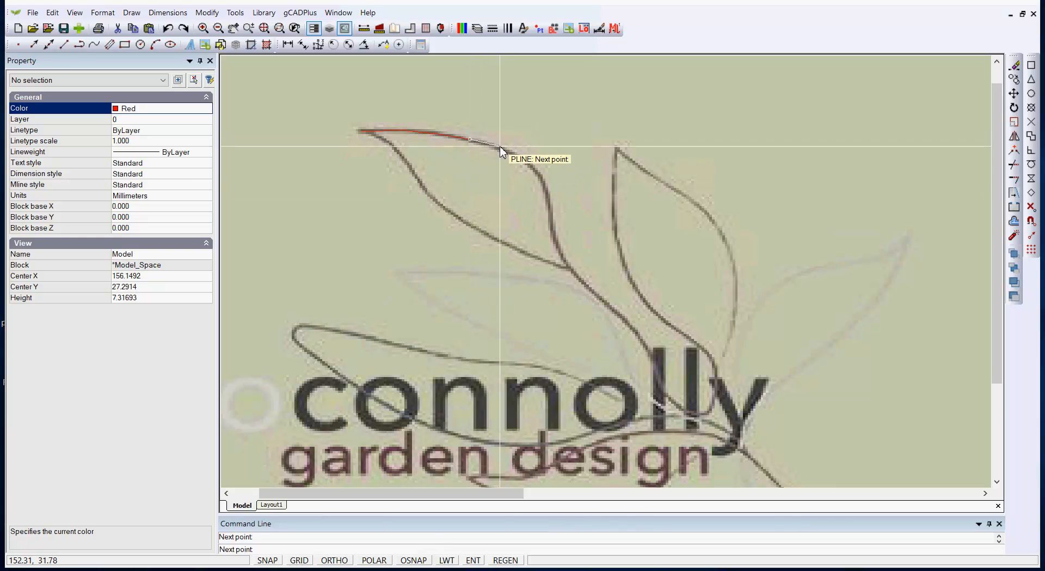
left_click(523, 155)
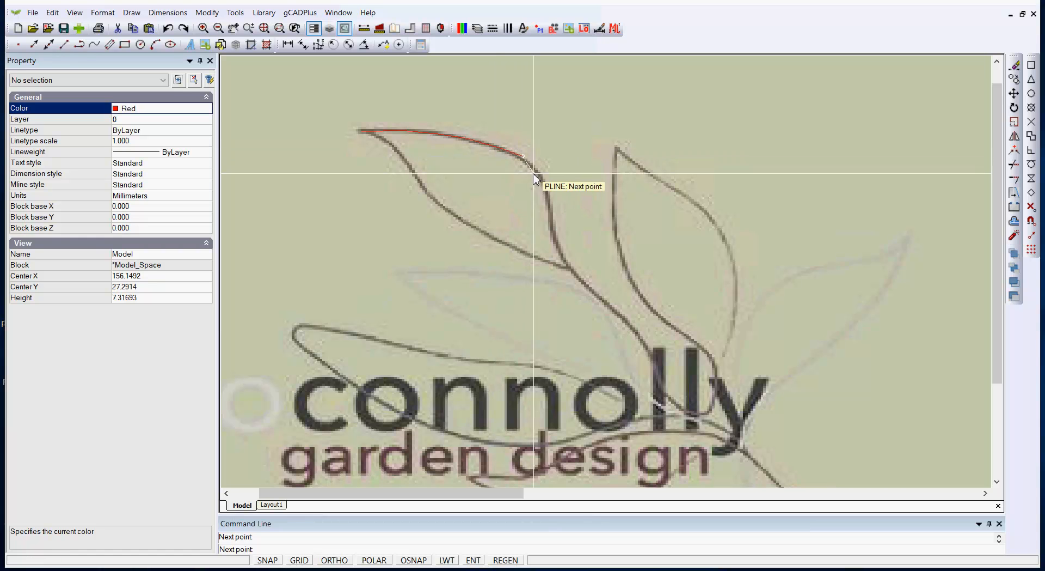
left_click(538, 173)
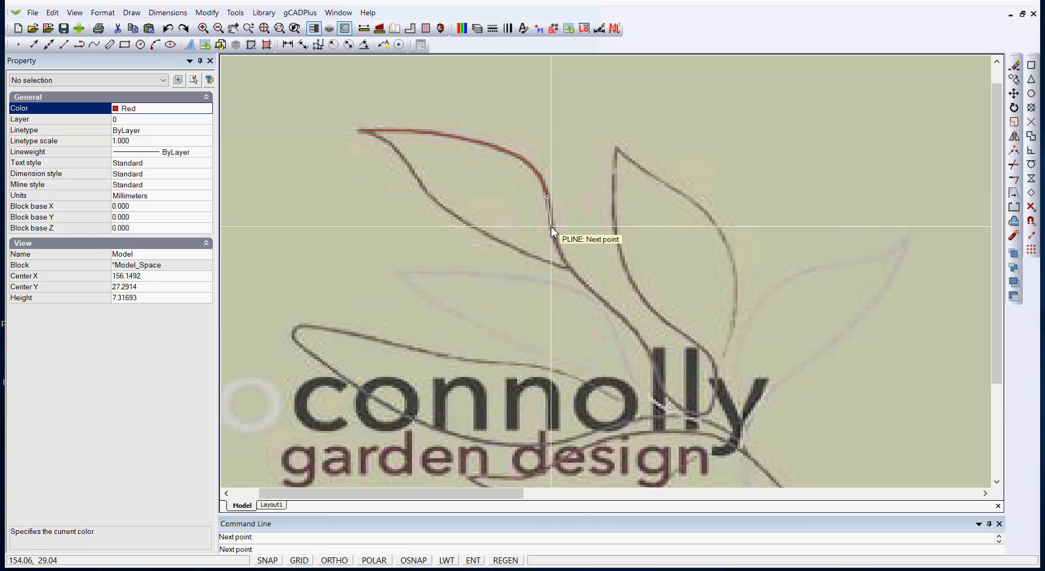
left_click(558, 250)
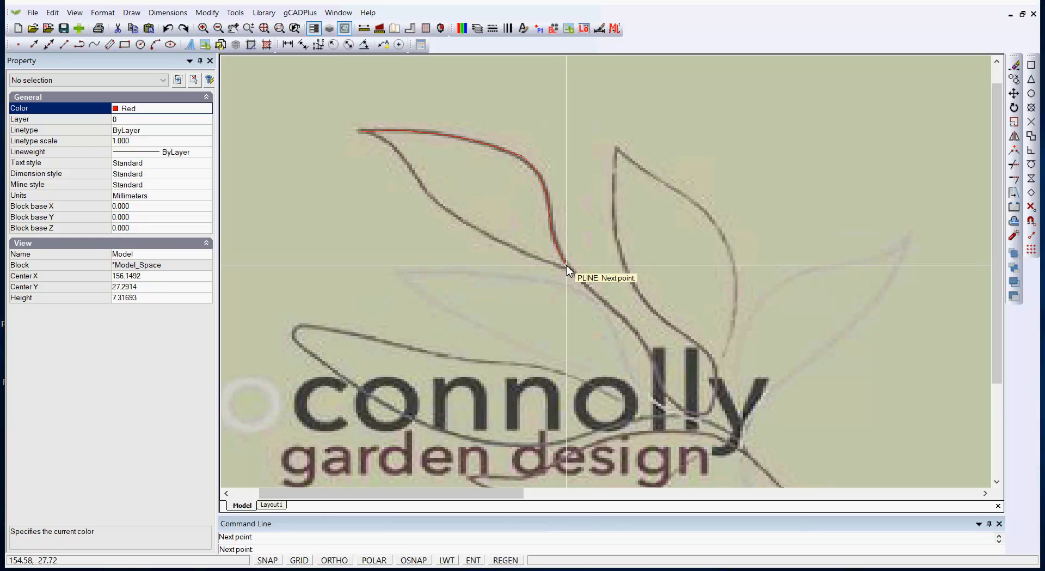
left_click(573, 269)
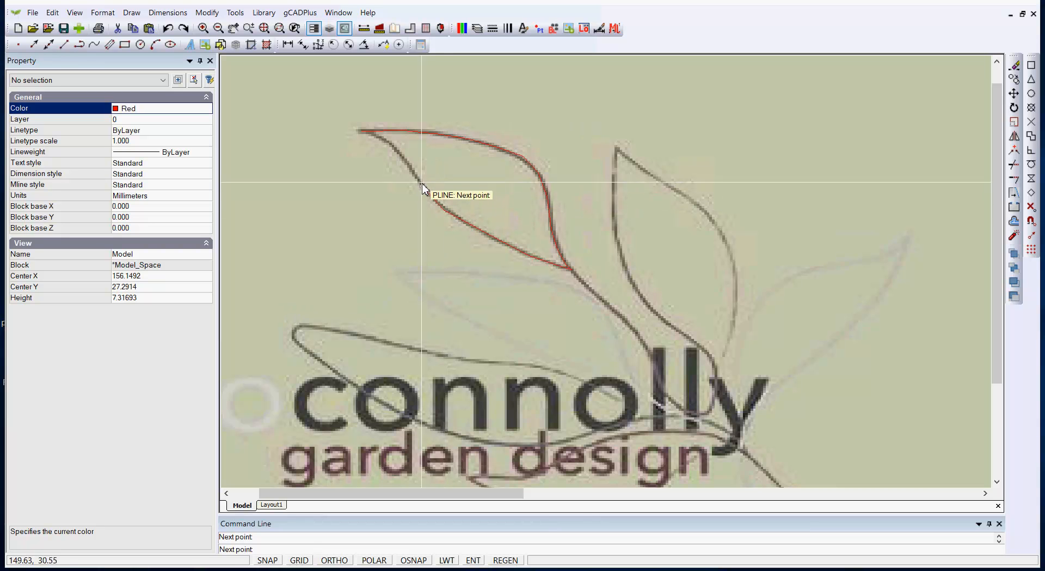
Continue the polyline along the leaf's lower edge back to the tip and finish it as a closed polyline
left_click(404, 154)
left_click(388, 141)
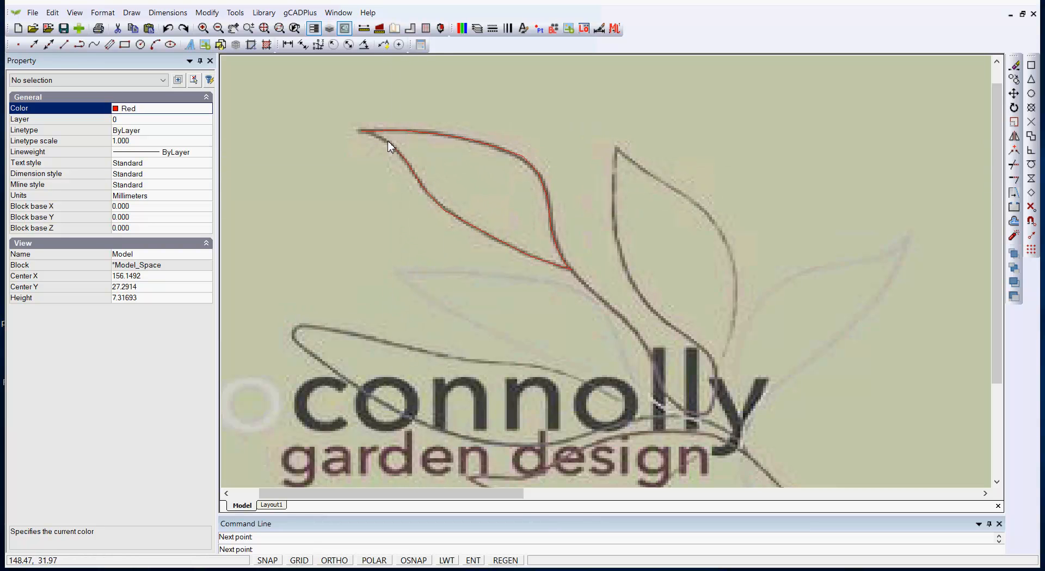
right_click(370, 138)
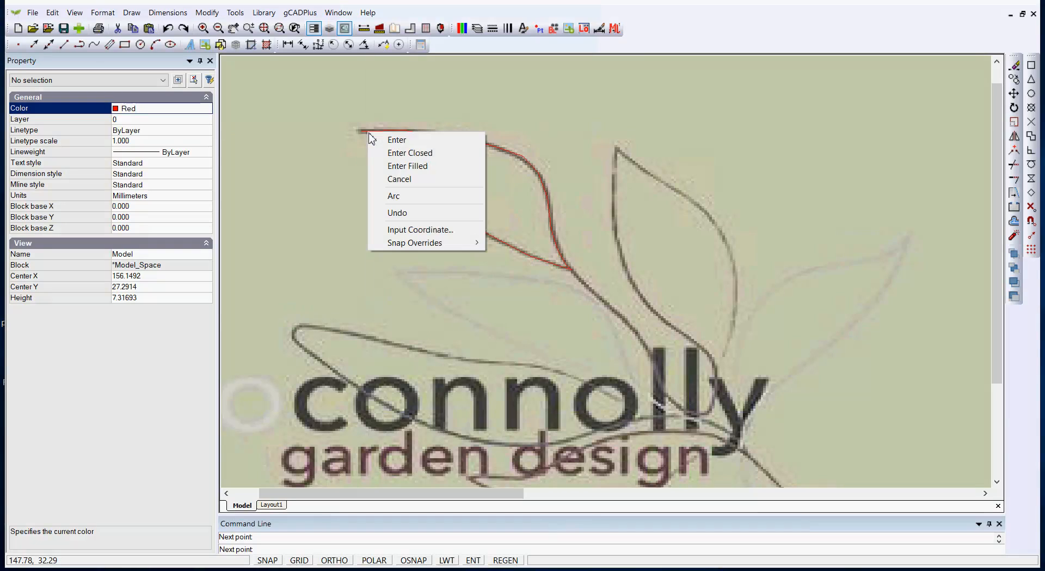
left_click(419, 158)
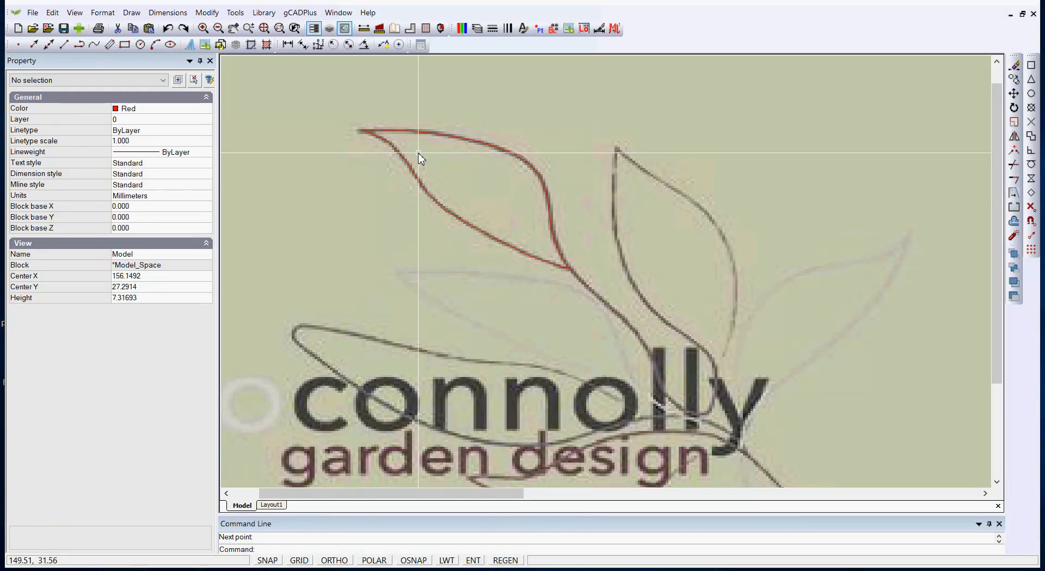
Smooth the traced leaf polyline with the Quadratic B-spline fit and clear the selection
left_click(547, 197)
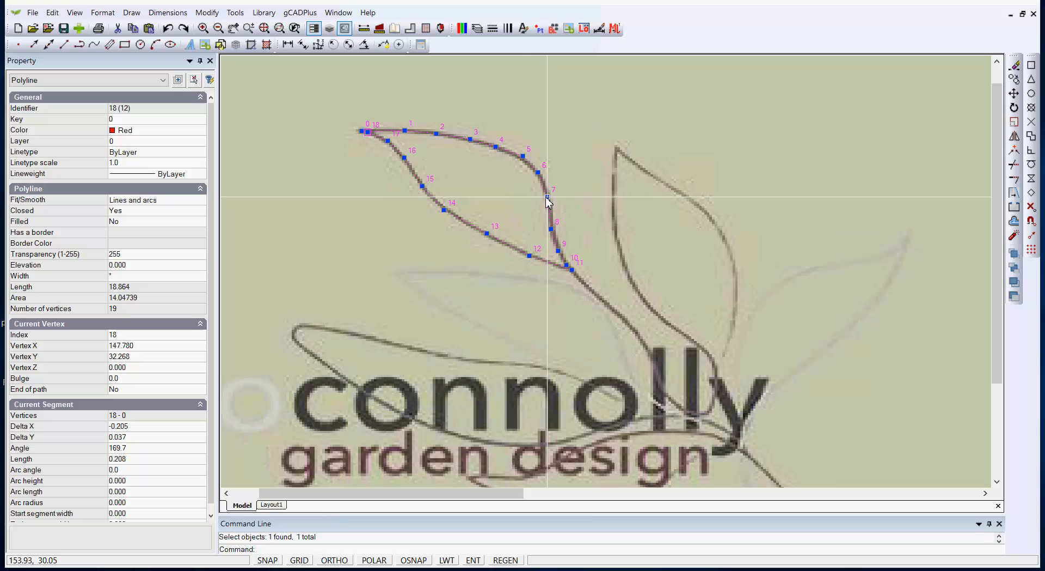
left_click(195, 202)
left_click(197, 202)
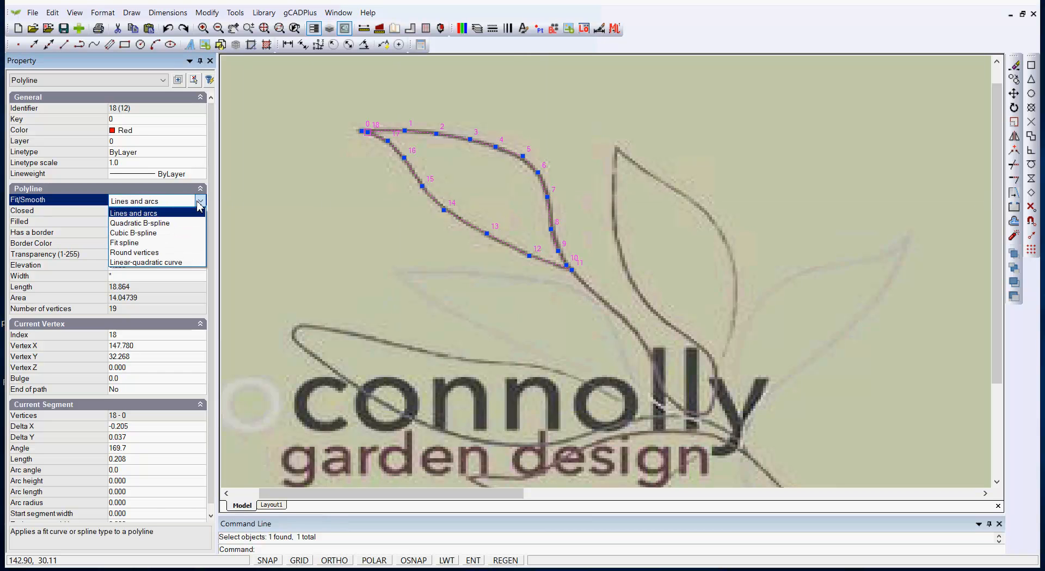
left_click(177, 223)
key("Escape")
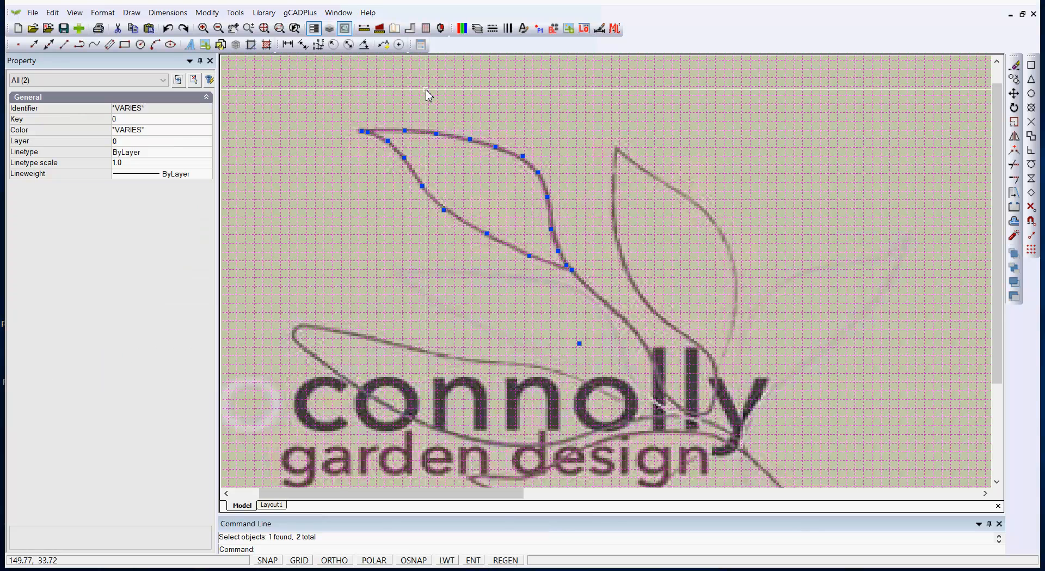
Set the lineweight of the traced upper-left leaf polyline to 0.60 mm and deselect it
scroll(450, 196, "down", 1)
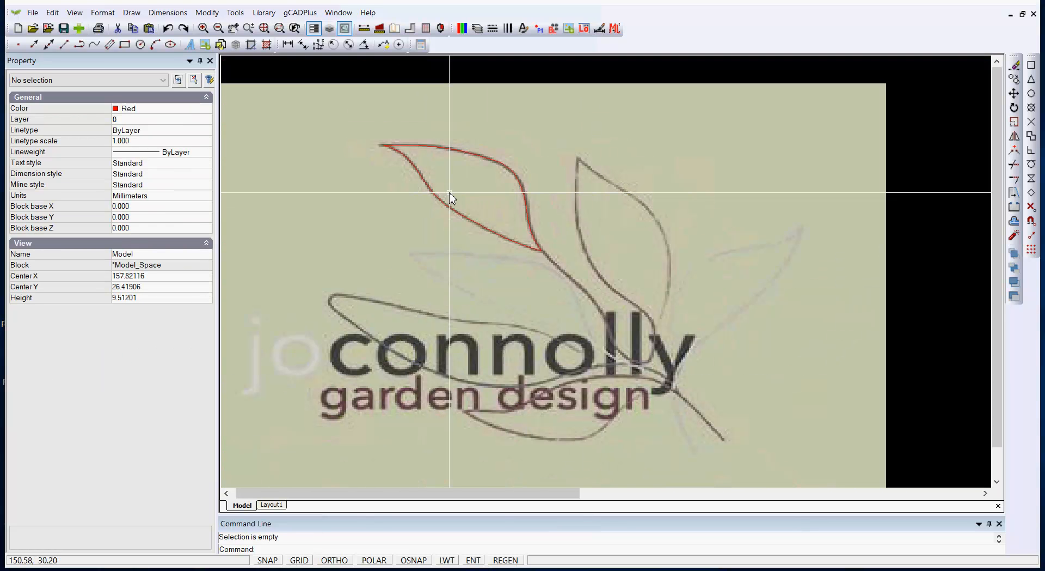
left_click(486, 159)
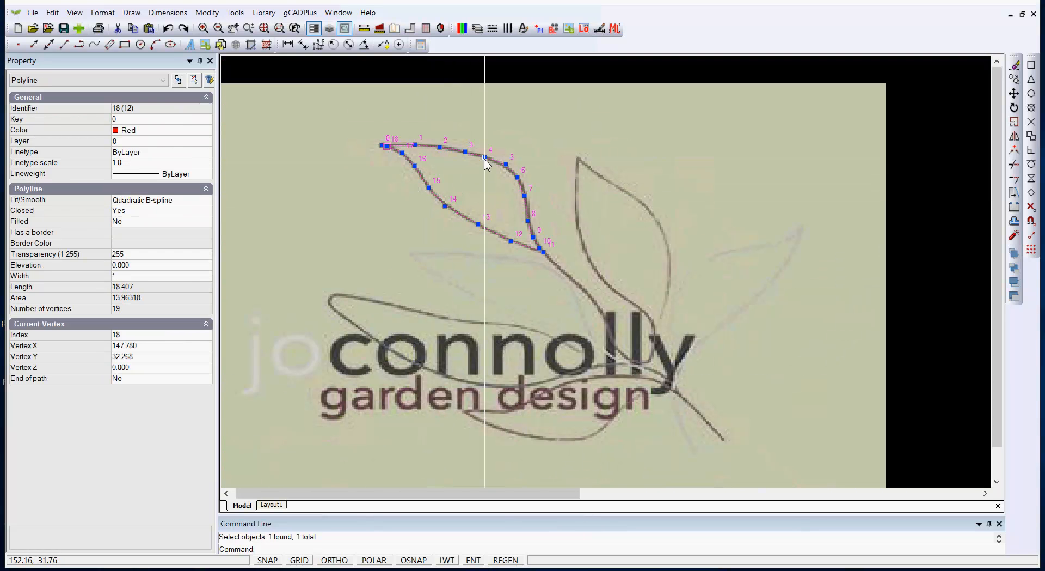
left_click(207, 175)
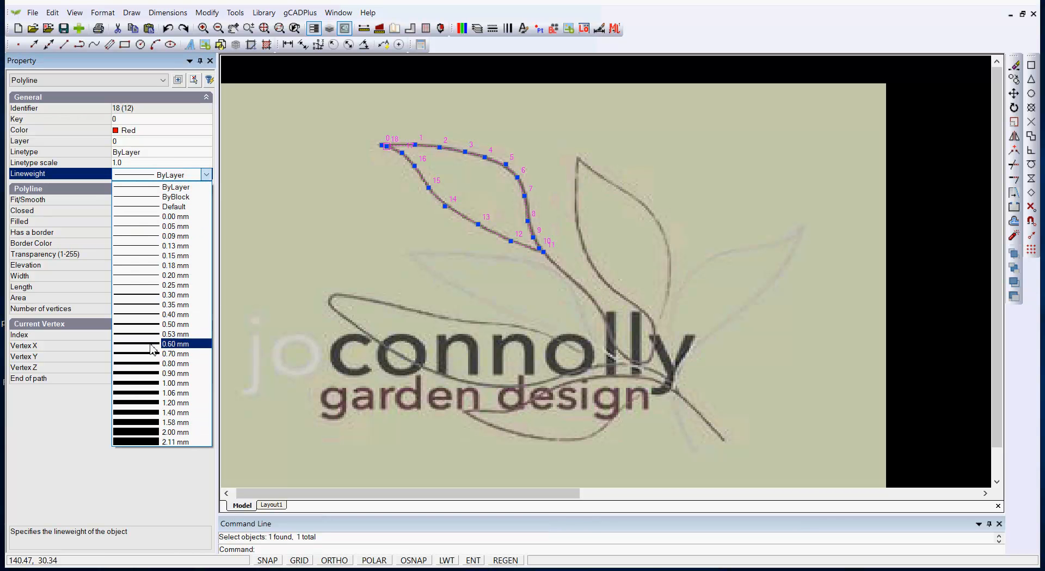
left_click(176, 343)
key("Escape")
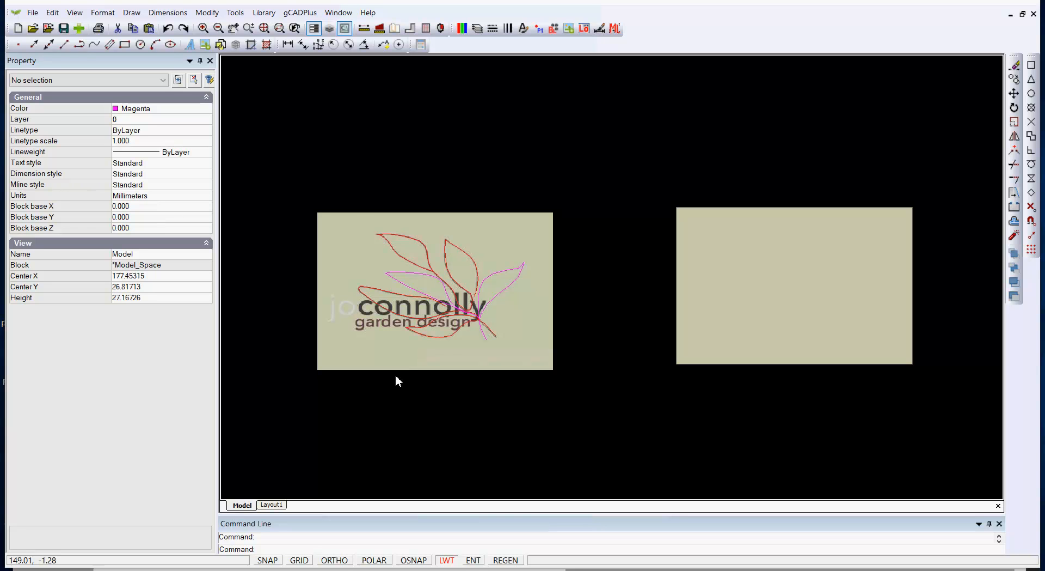
scroll(414, 351, "up", 1)
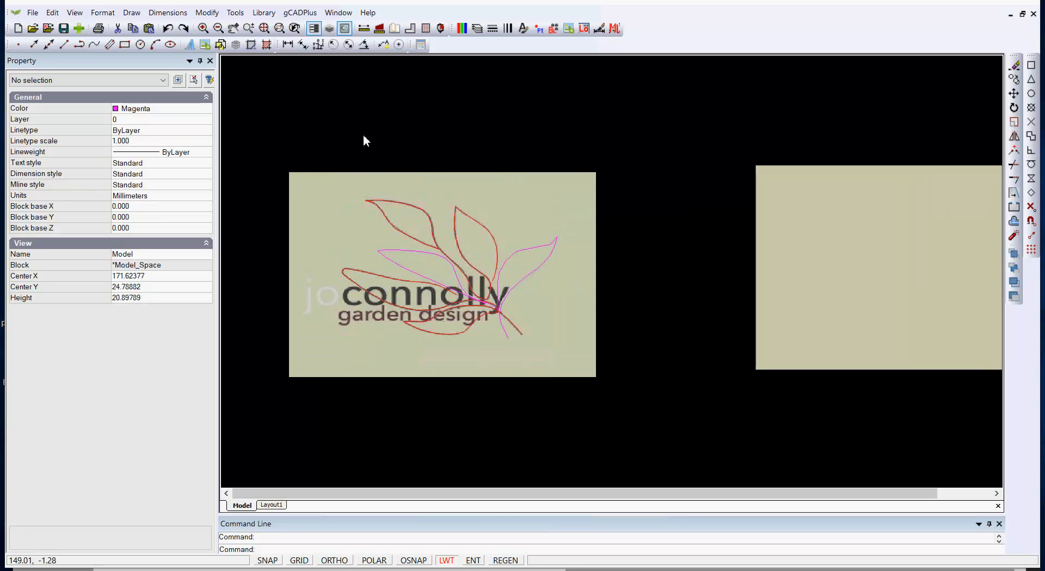
mouse_move(324, 122)
left_mouse_down()
mouse_move(467, 303)
mouse_move(575, 404)
left_mouse_up()
scroll(463, 409, "down", 1)
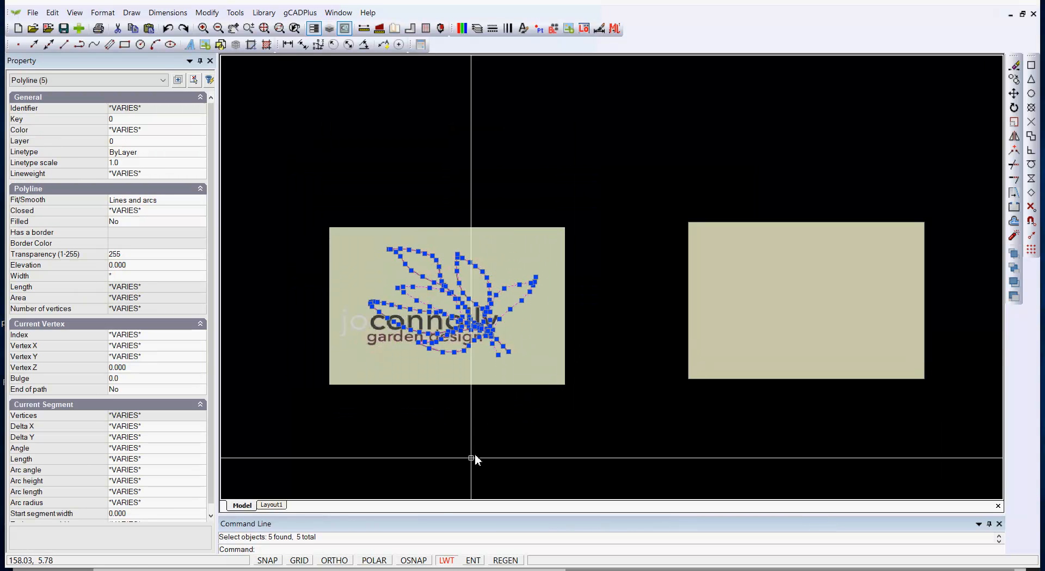
left_click(480, 325)
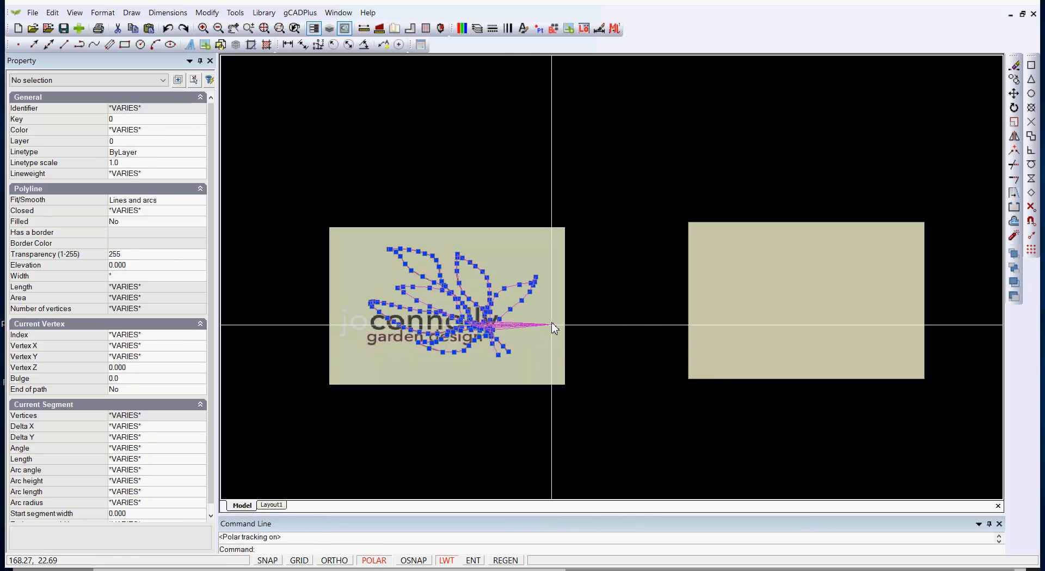
key("Escape")
Move the five traced leaf polylines from the logo image onto the filled background rectangle and deselect them
left_click_drag(347, 150, 551, 404)
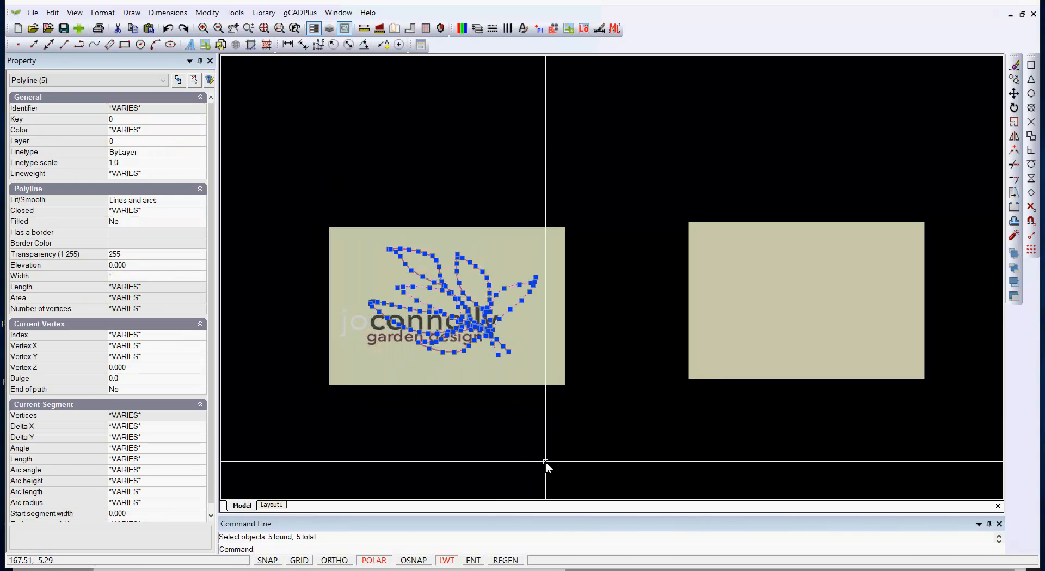
right_click(512, 409)
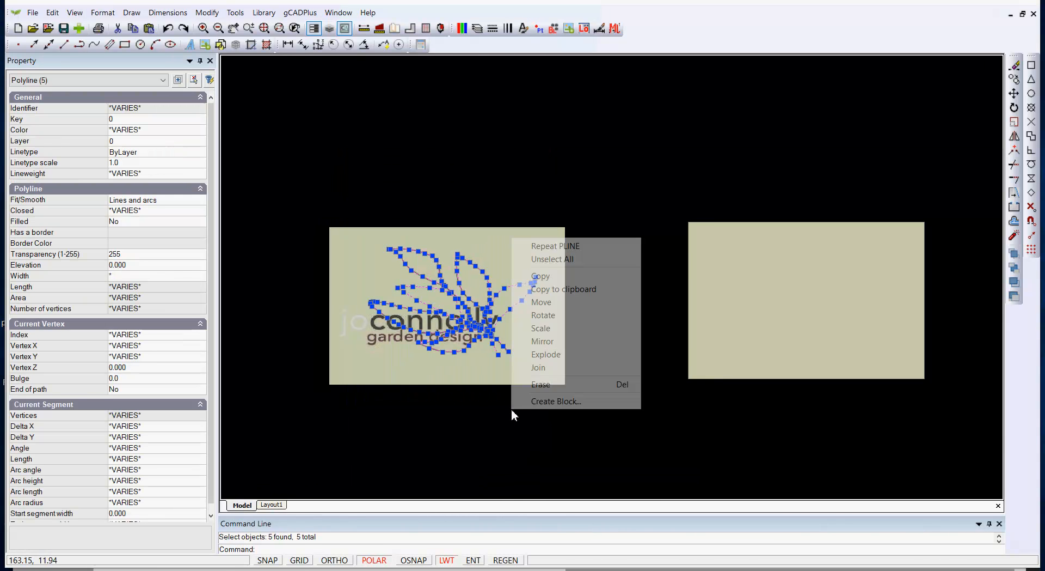
left_click(574, 304)
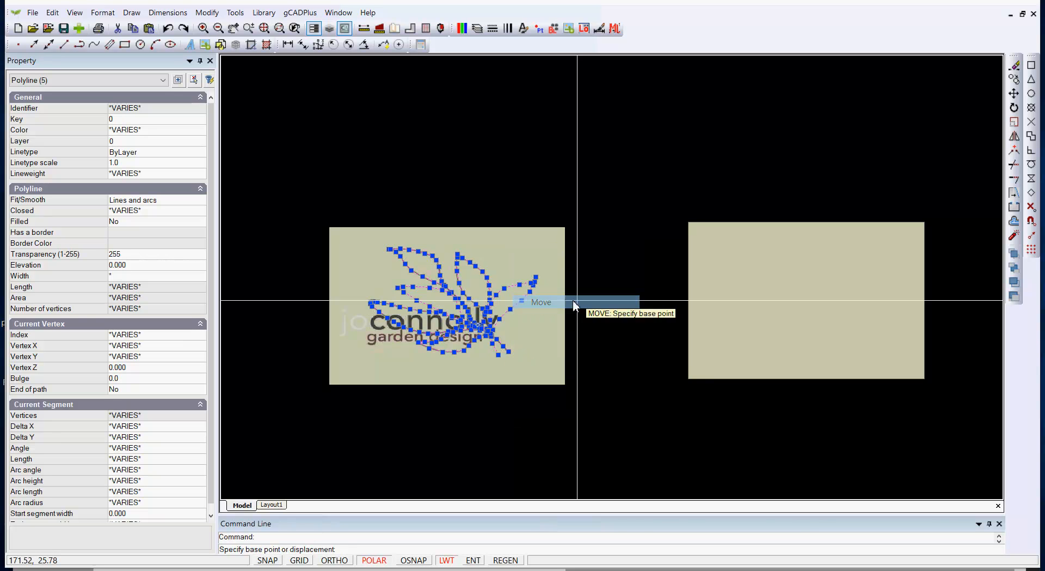
left_click(478, 324)
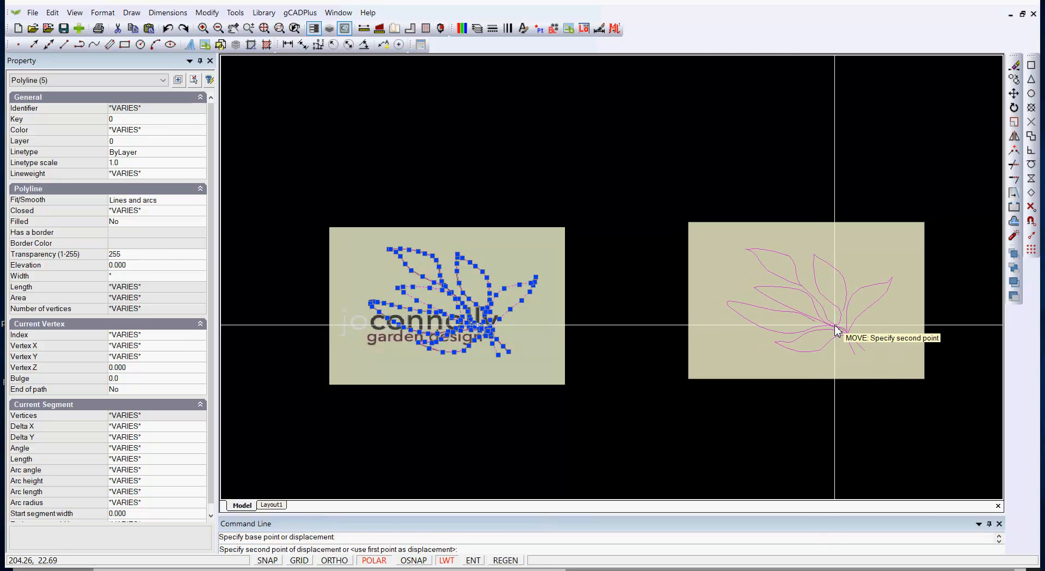
left_click(837, 328)
key("Escape")
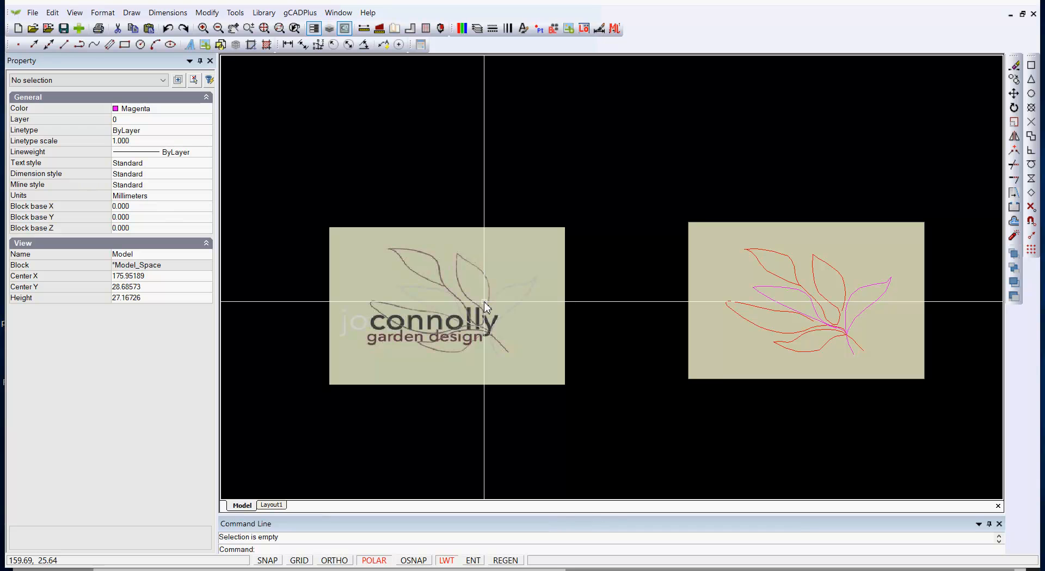
Set the color of the magenta leaf polyline on the rectangle to index color 254 and deselect it
scroll(850, 326, "up", 3)
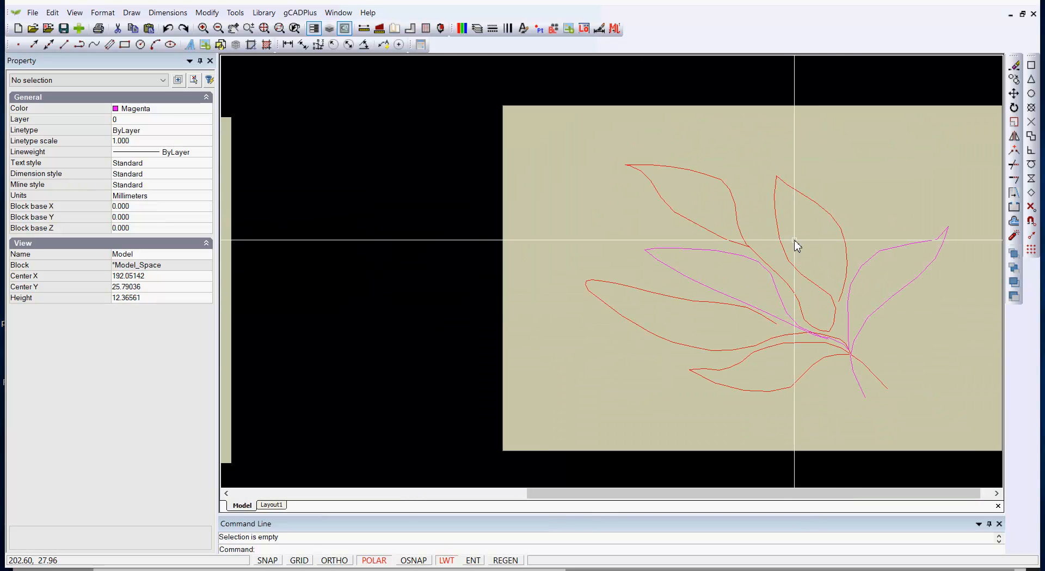
scroll(837, 326, "down", 4)
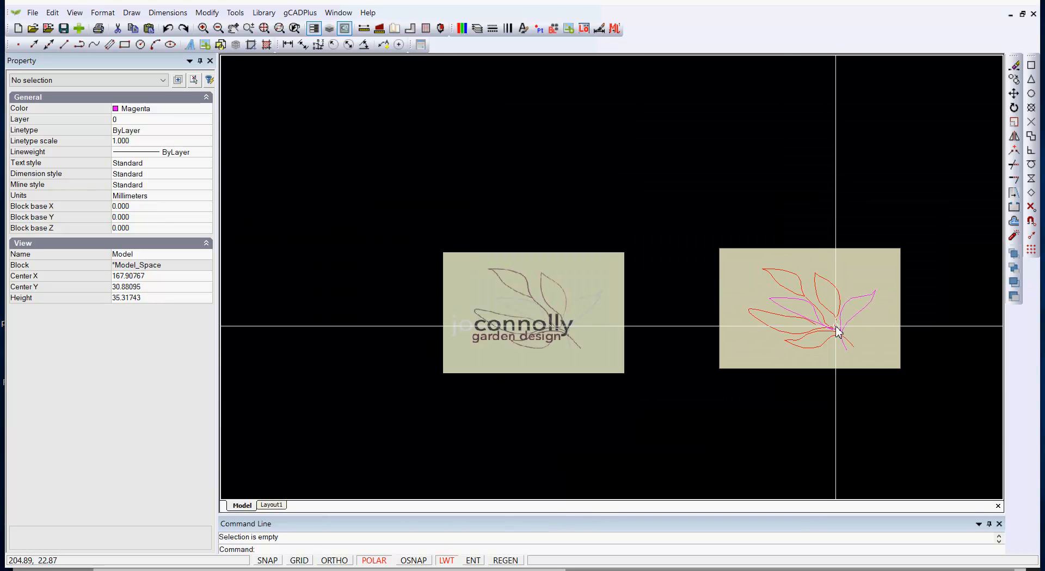
left_click(784, 298)
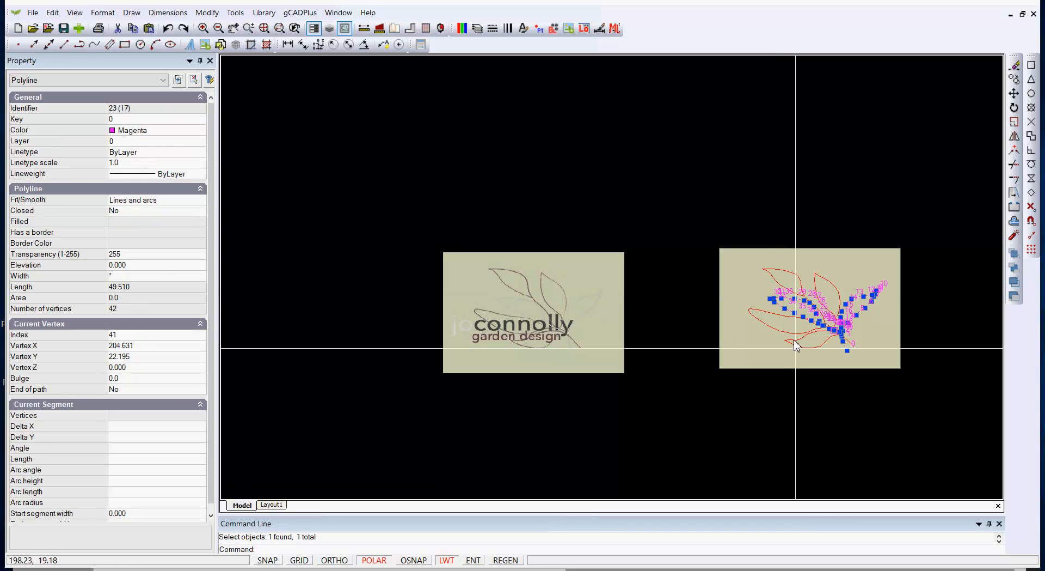
left_click(200, 130)
left_click(200, 130)
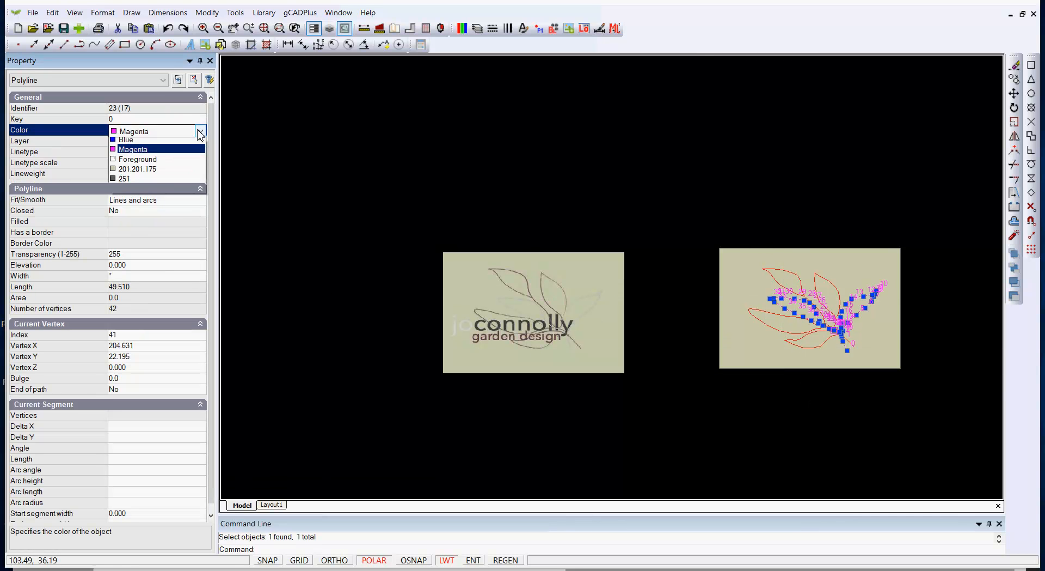
left_click(180, 252)
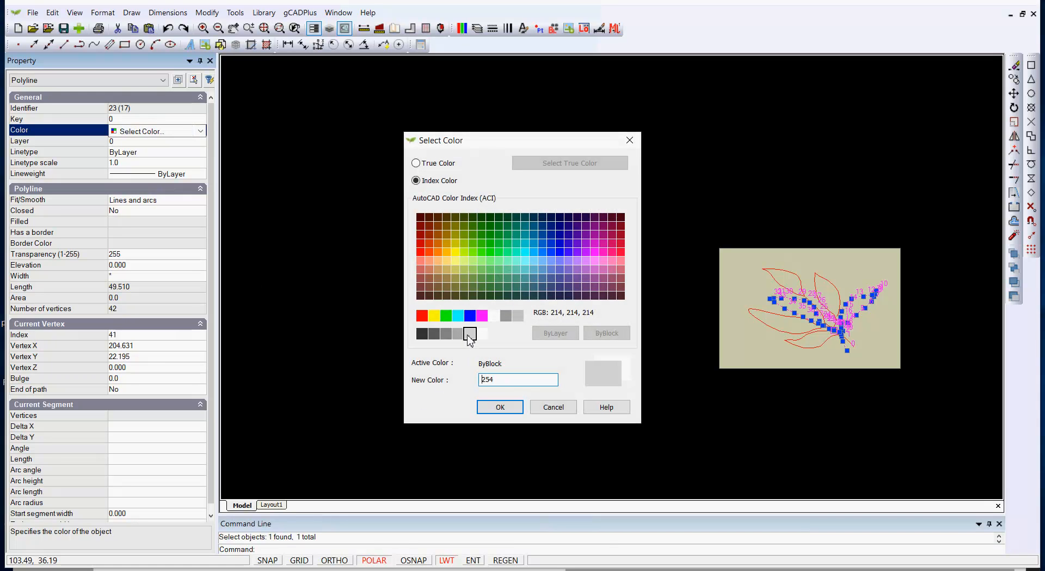
left_click(499, 408)
key("Escape")
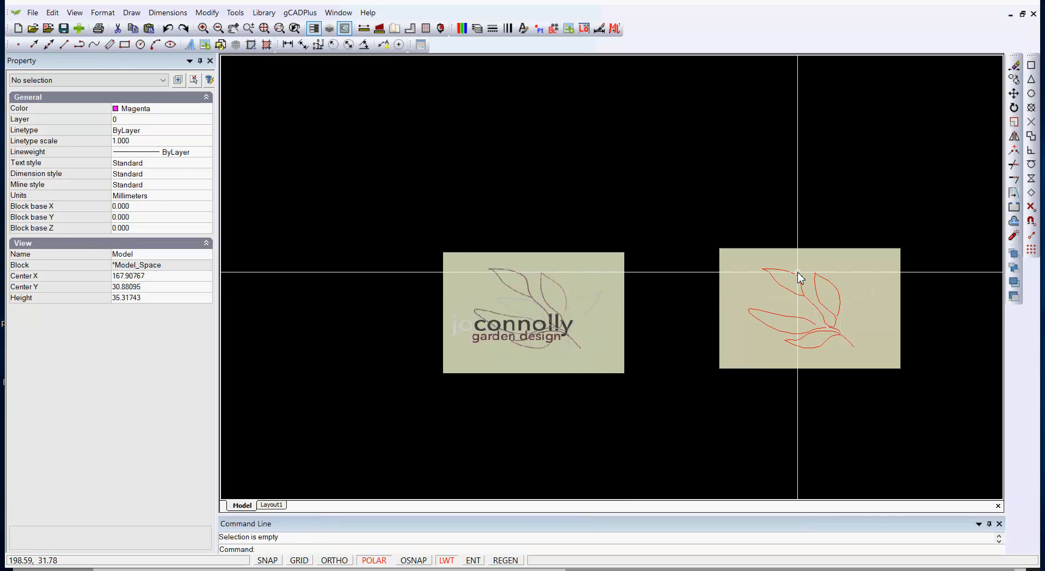
Change the color of the four red leaf polylines on the rectangle to 251 and clear the selection
scroll(798, 294, "up", 2)
left_click(844, 336)
left_click(776, 347)
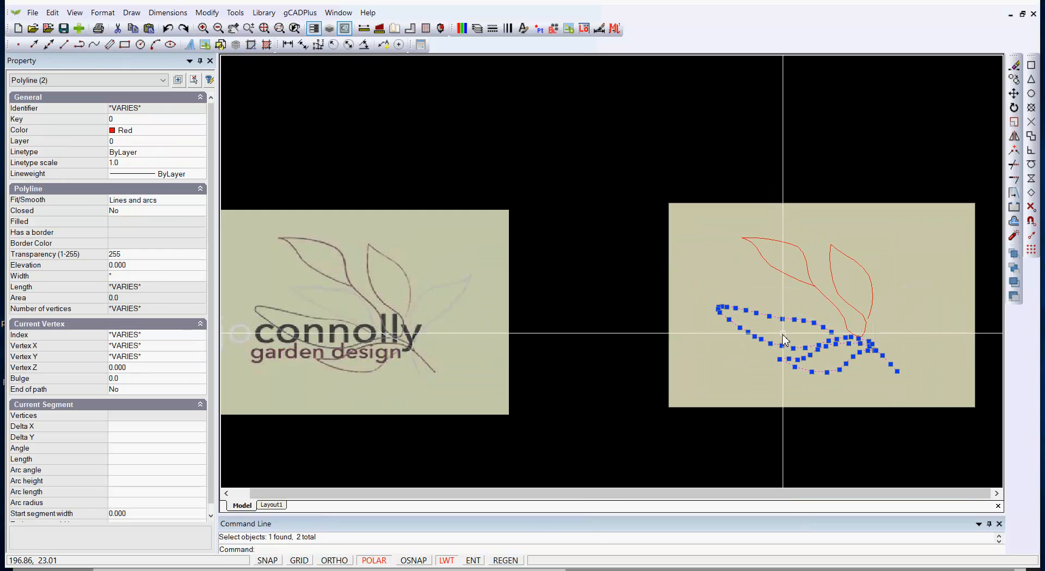
left_click(794, 278)
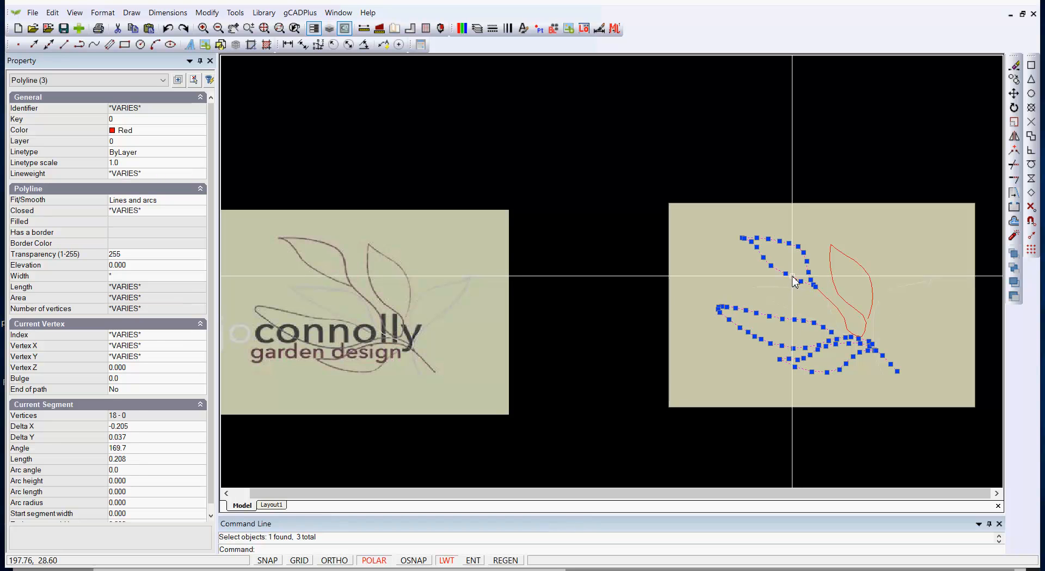
left_click(834, 251)
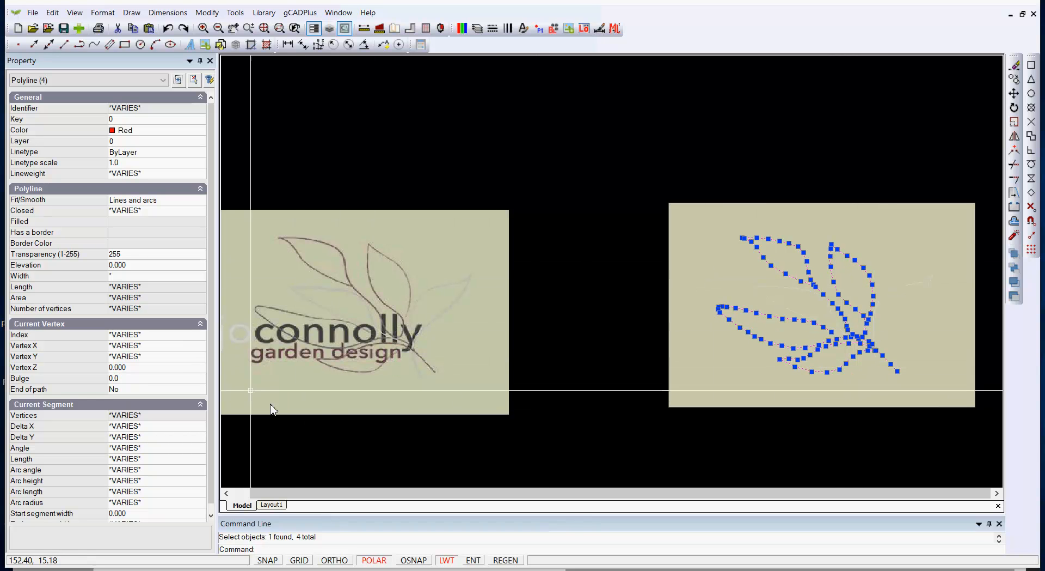
left_click(201, 136)
left_click(200, 131)
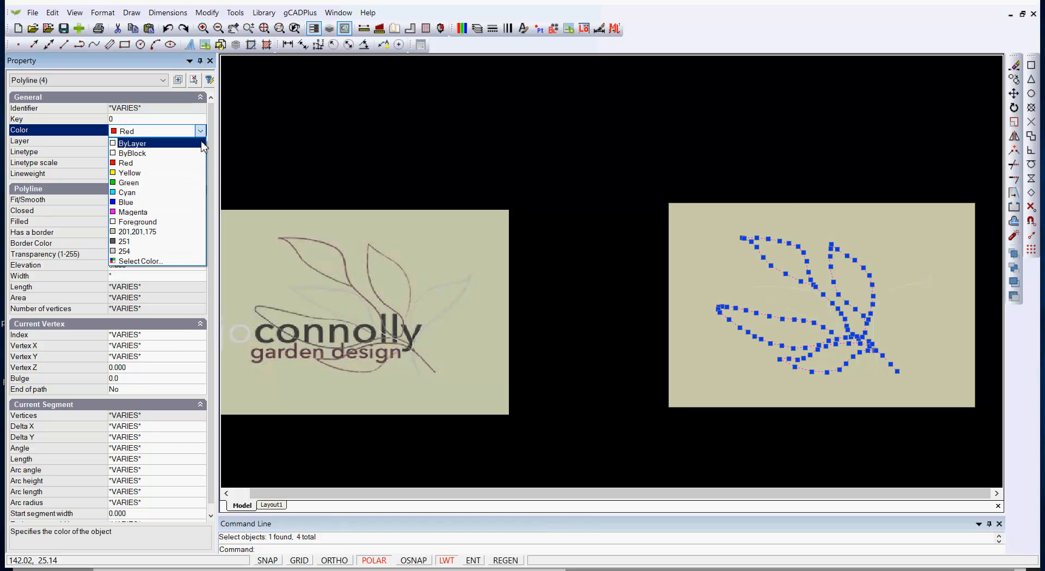
left_click(167, 241)
key("Escape")
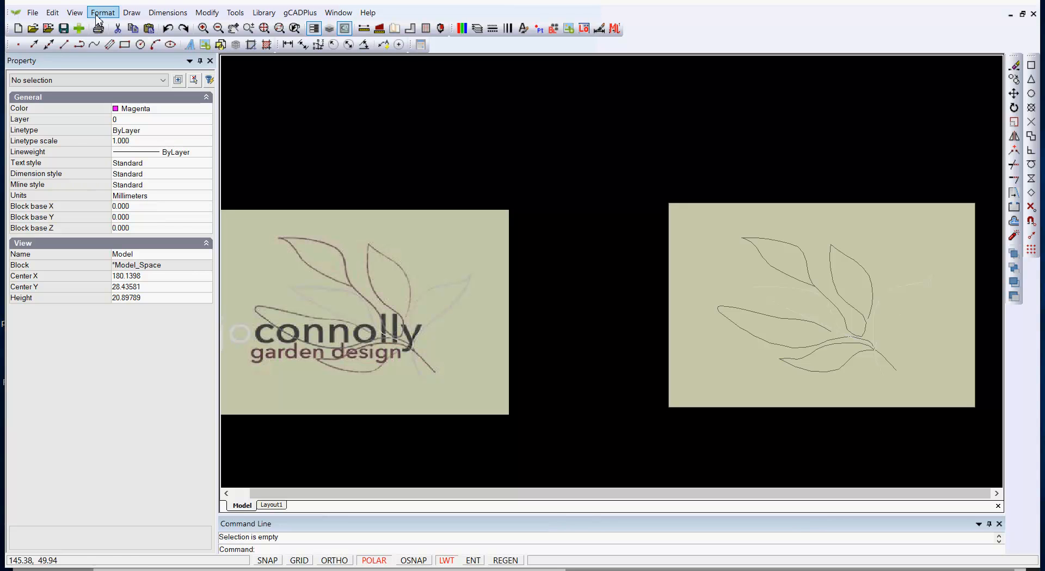
Switch the drawing area's background color to white
left_click(75, 12)
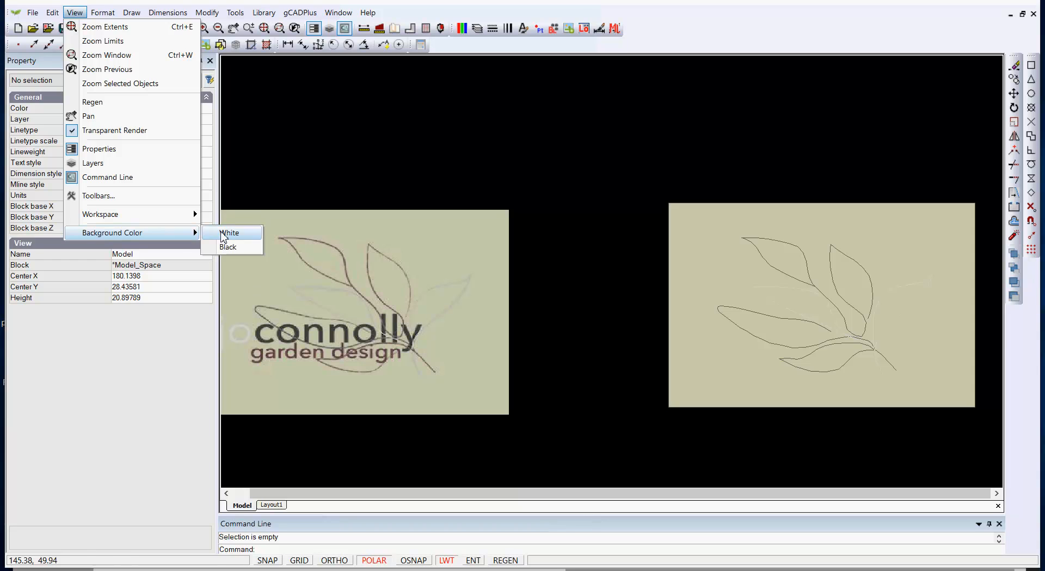
left_click(228, 232)
scroll(848, 350, "up", 3)
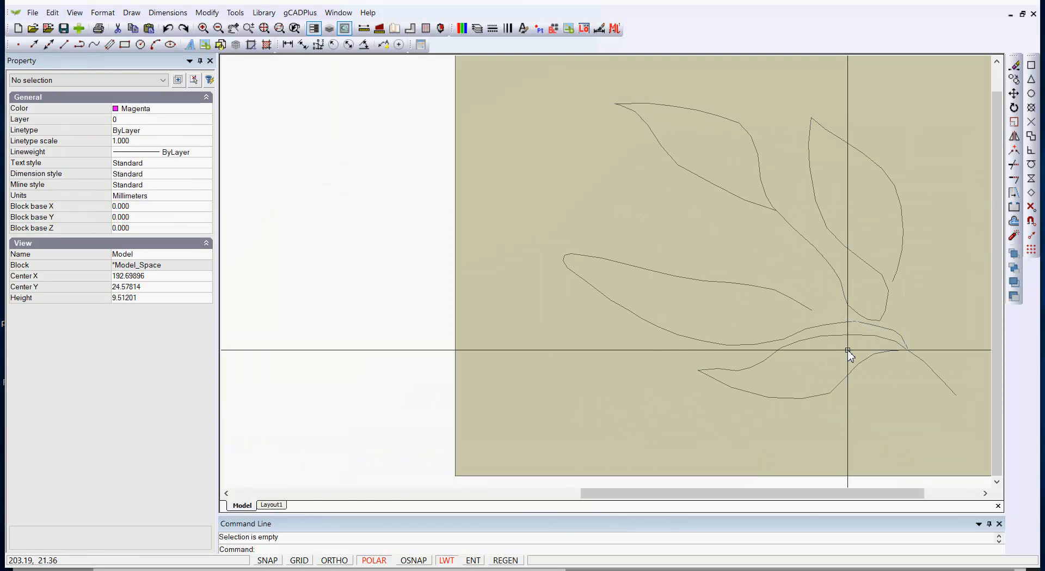
scroll(848, 349, "down", 2)
scroll(850, 348, "down", 1)
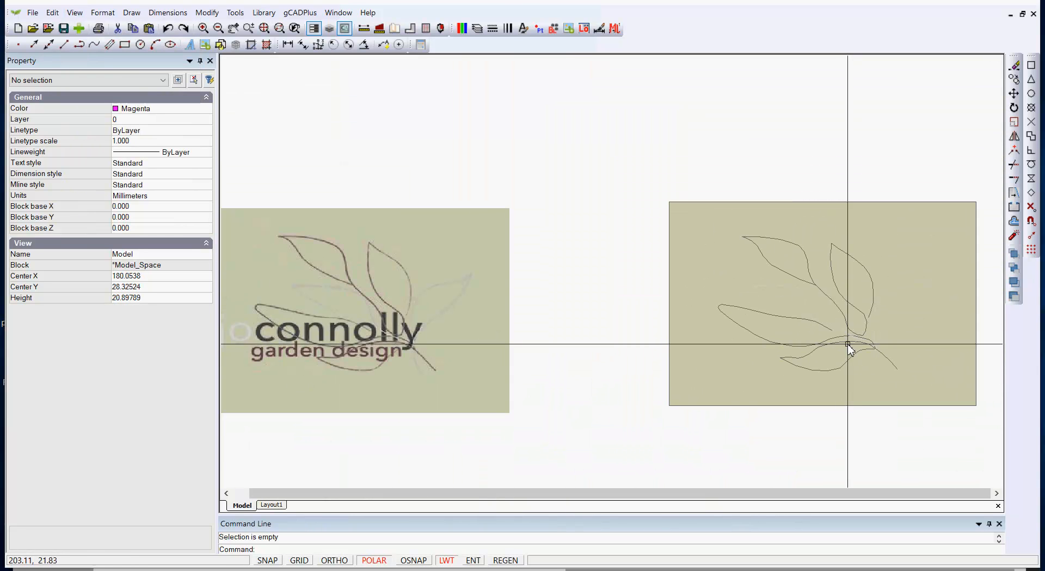
Darken the pale two-leaf polyline on the rectangle by setting its color to index color 252, and deselect it
left_click(791, 309)
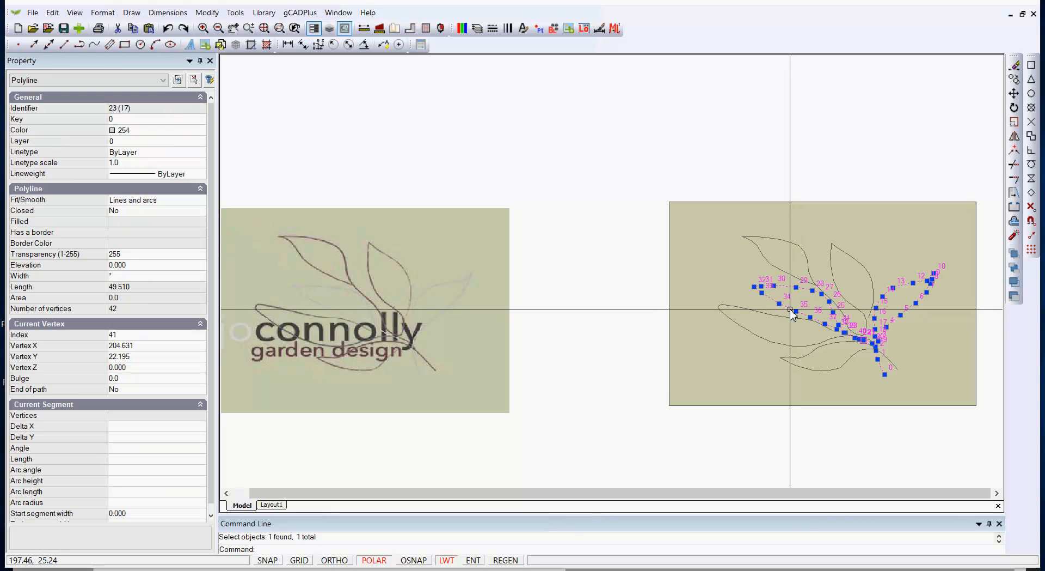
scroll(847, 350, "up", 3)
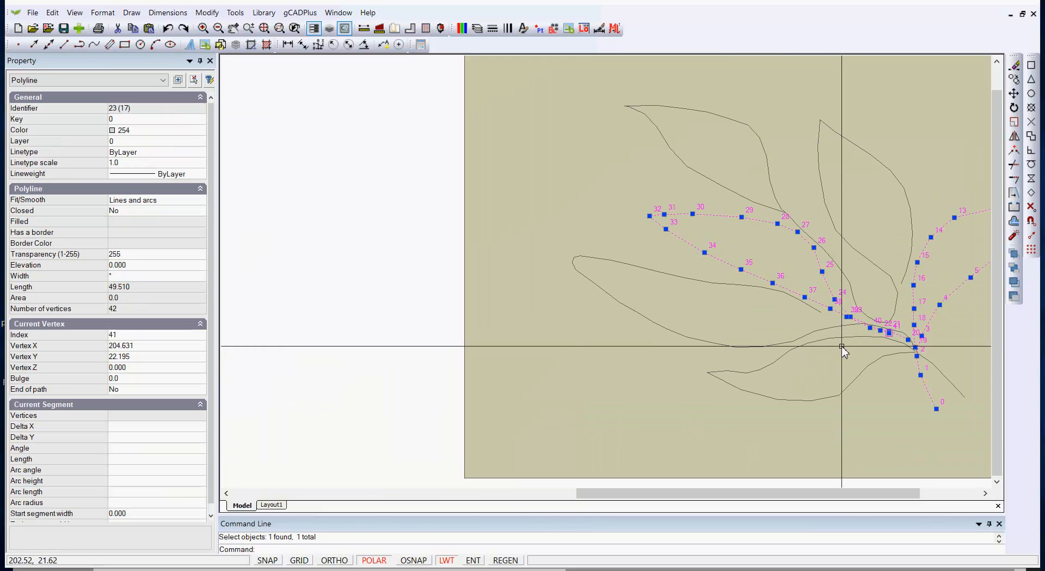
scroll(843, 350, "down", 3)
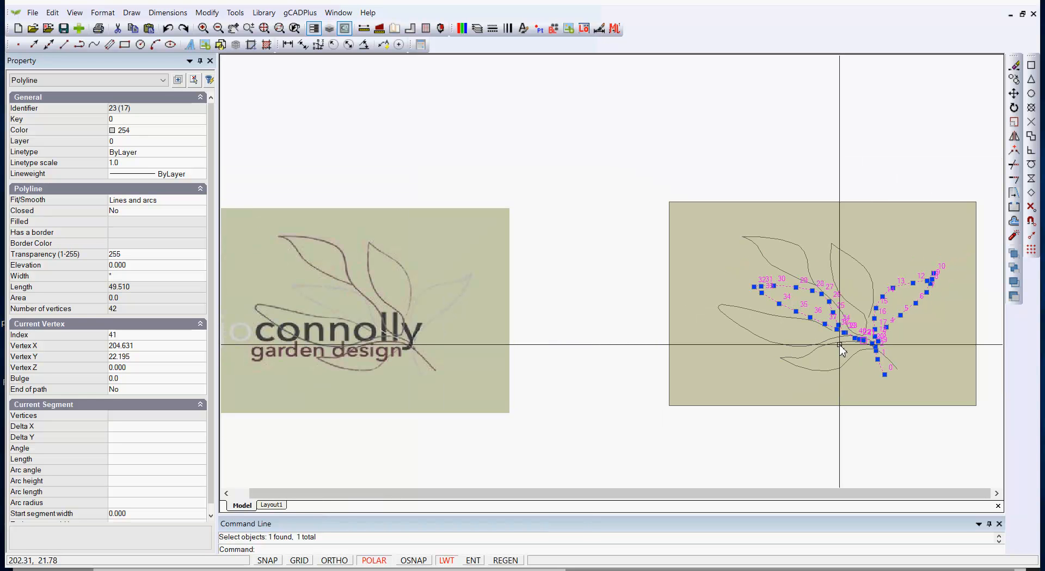
left_click(201, 135)
left_click(201, 132)
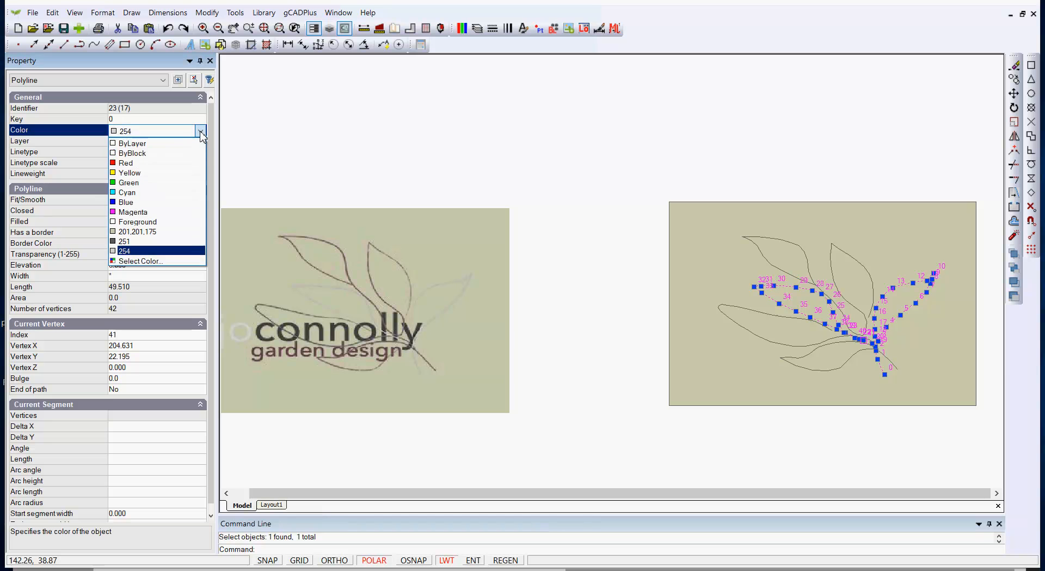
left_click(174, 262)
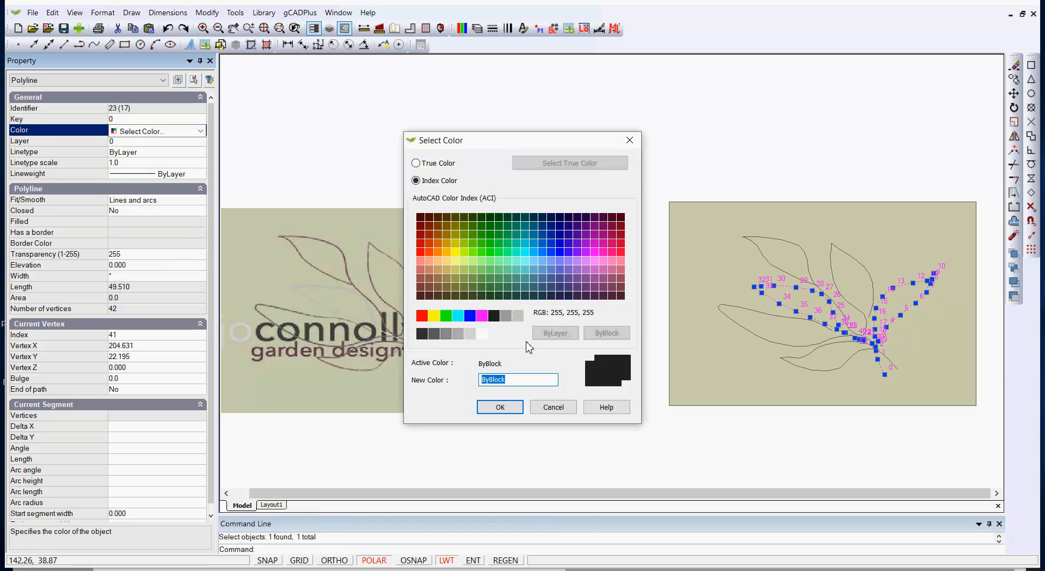
left_click(515, 412)
key("Escape")
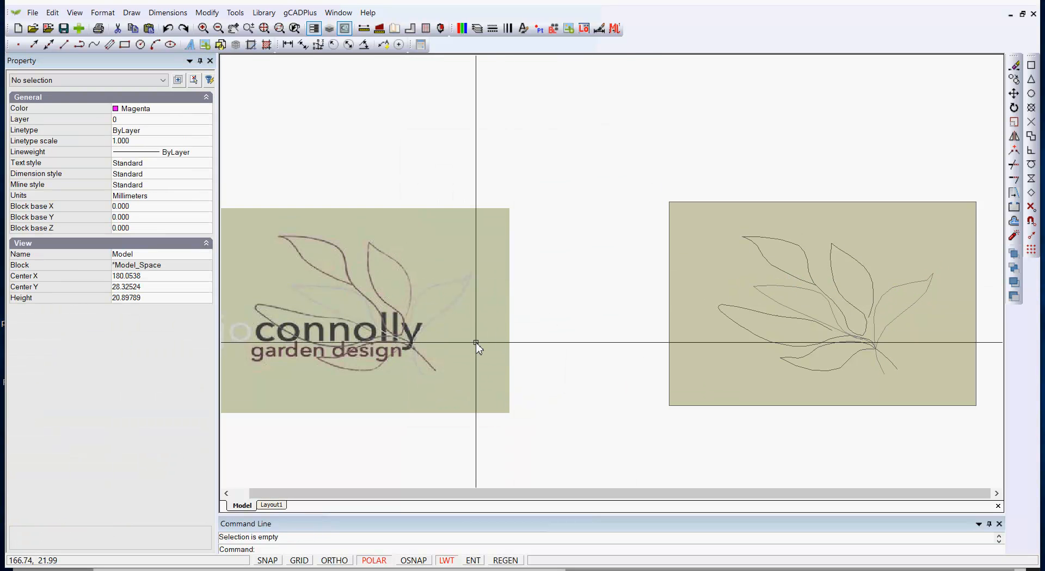
Recolor the pale two-leaf polyline on the rectangle with index color 253 and clear the selection
scroll(426, 323, "down", 2)
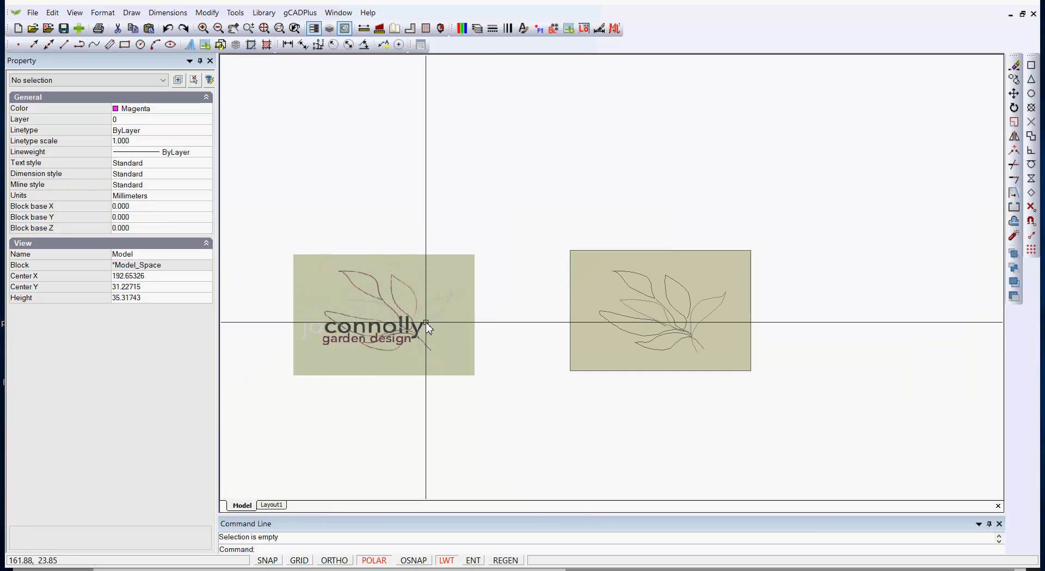
middle_click_drag(426, 323, 444, 276)
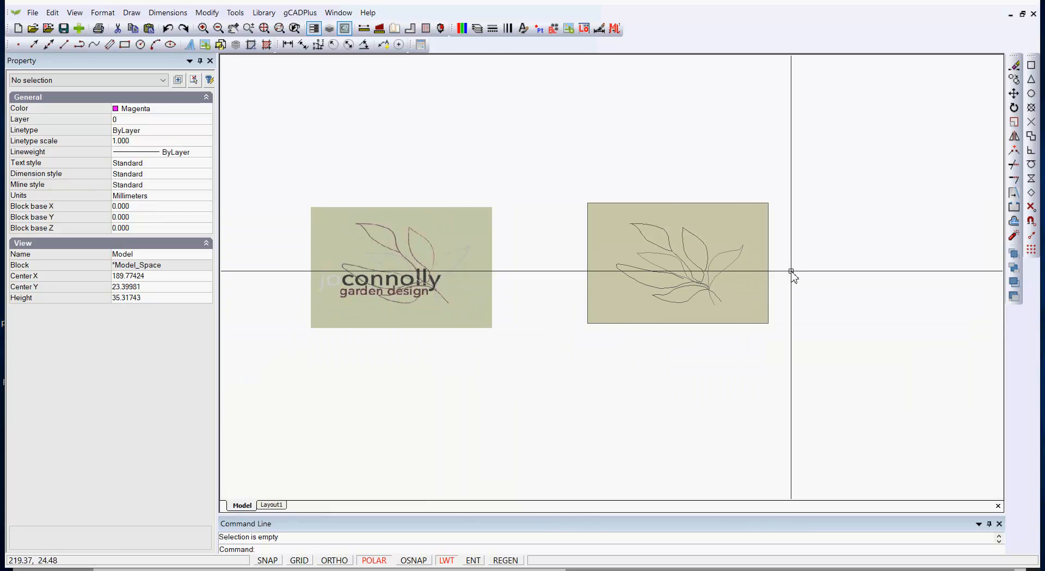
left_click(727, 271)
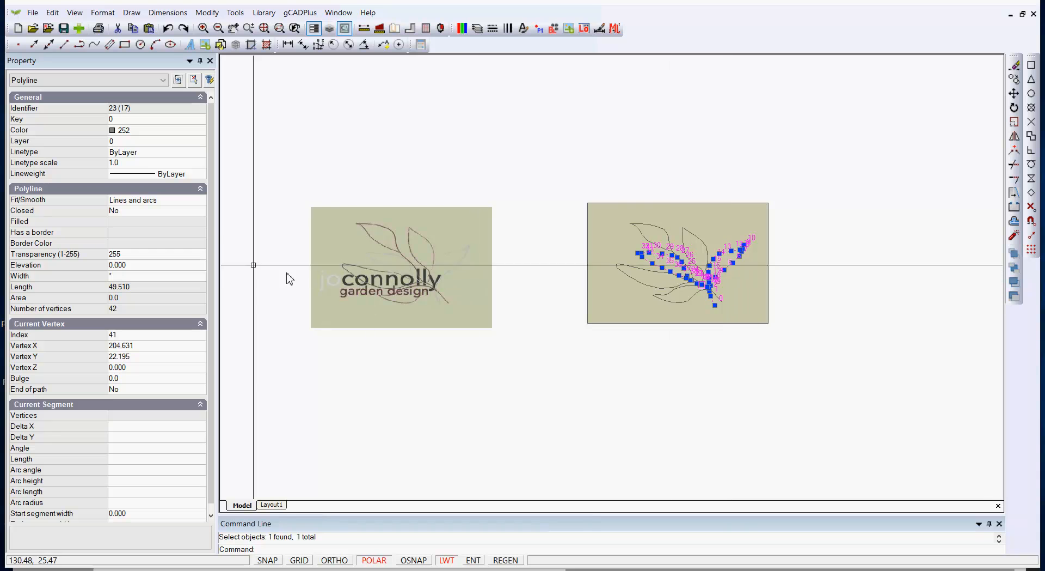
left_click(201, 132)
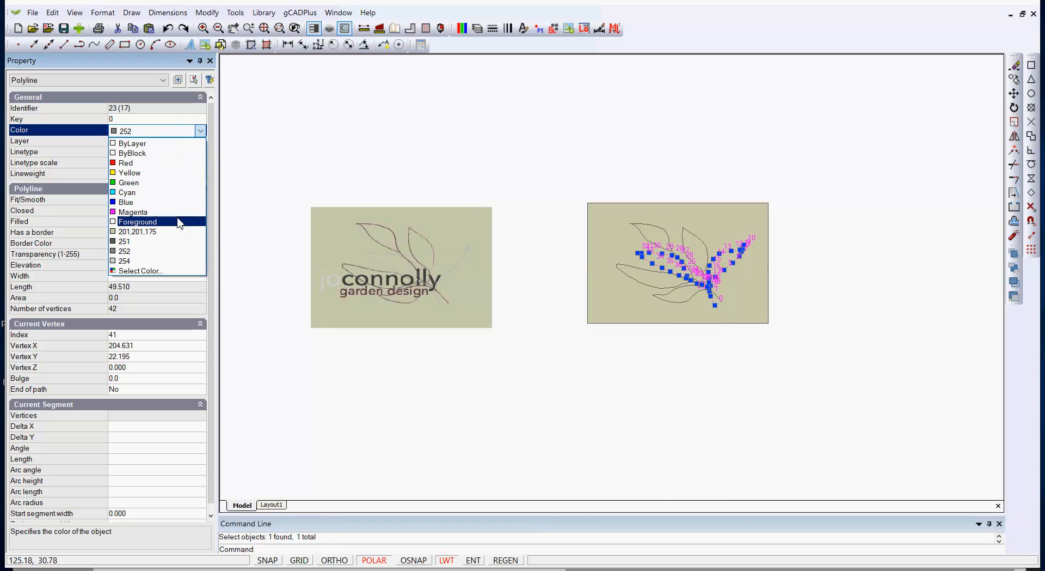
left_click(161, 271)
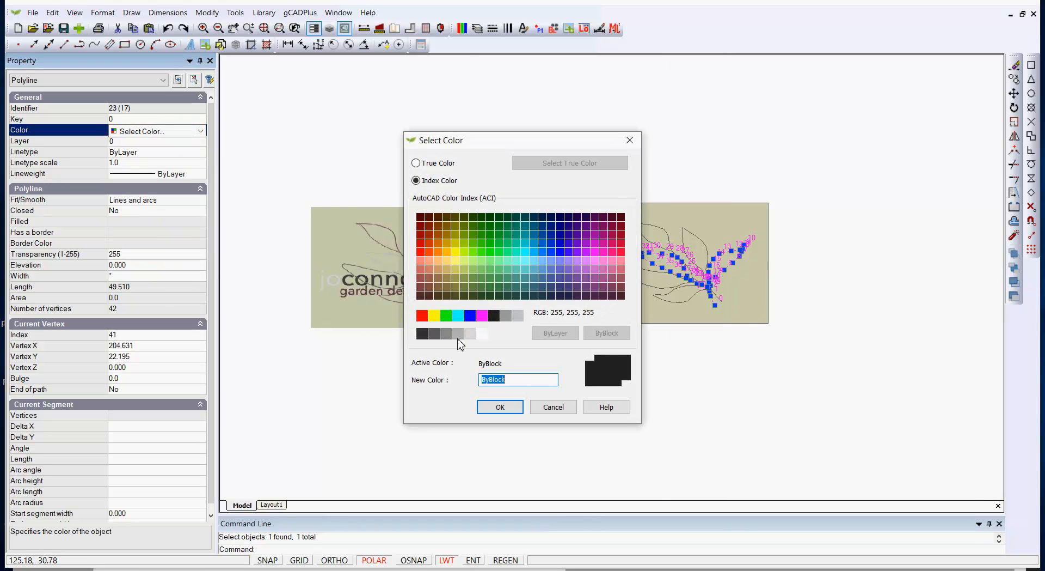
left_click(500, 409)
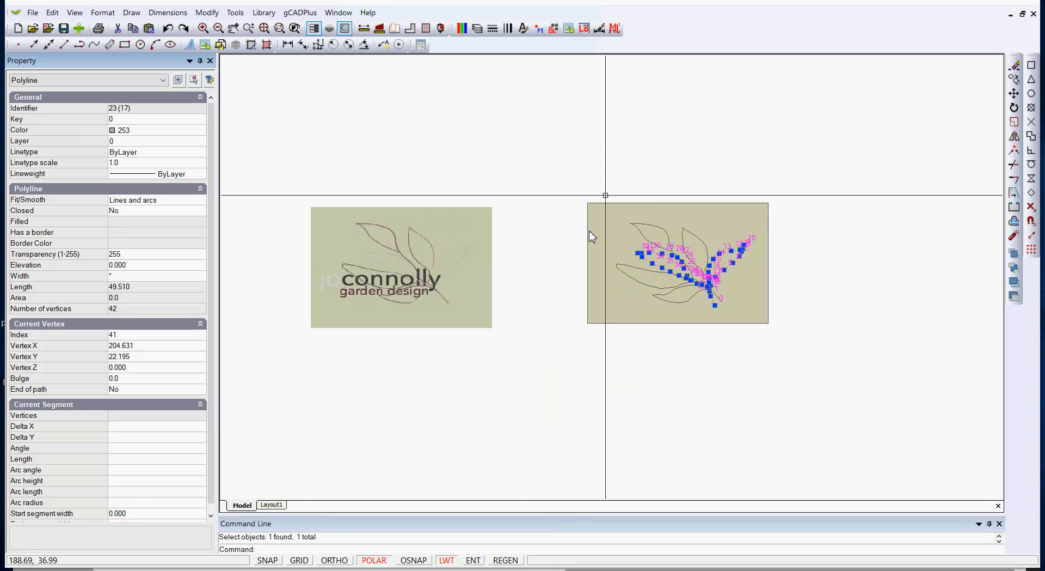
key("Escape")
scroll(723, 283, "up", 2)
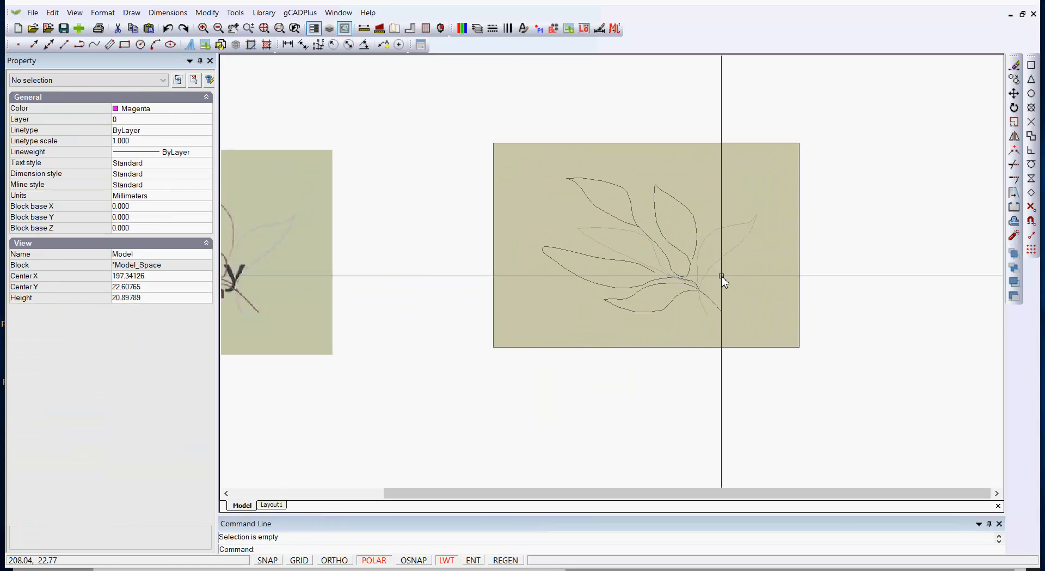
scroll(726, 280, "down", 2)
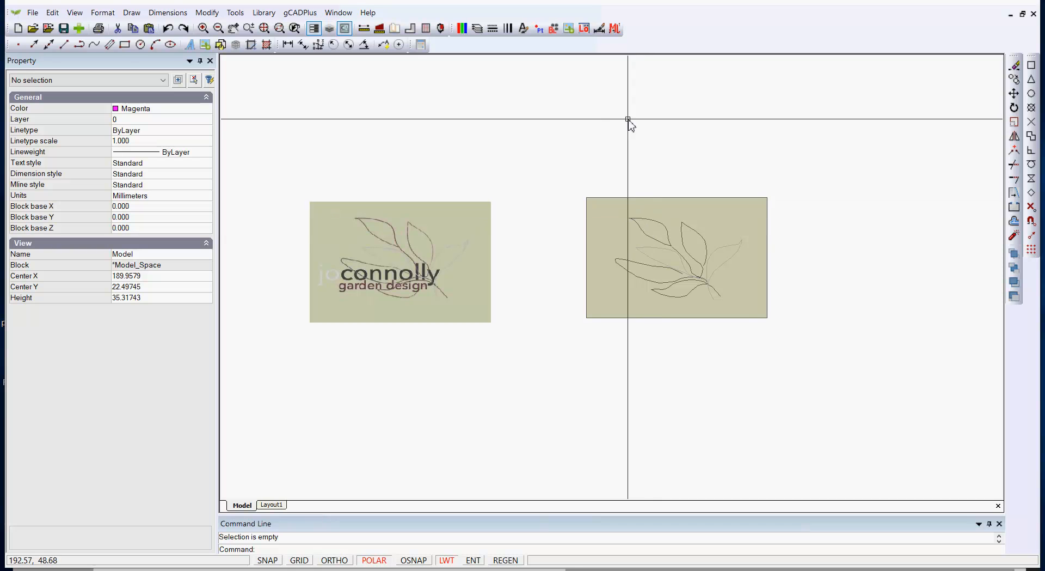
Smooth all five leaf polylines on the rectangle with the Quadratic B-spline fit and clear the selection
left_click_drag(608, 121, 755, 352)
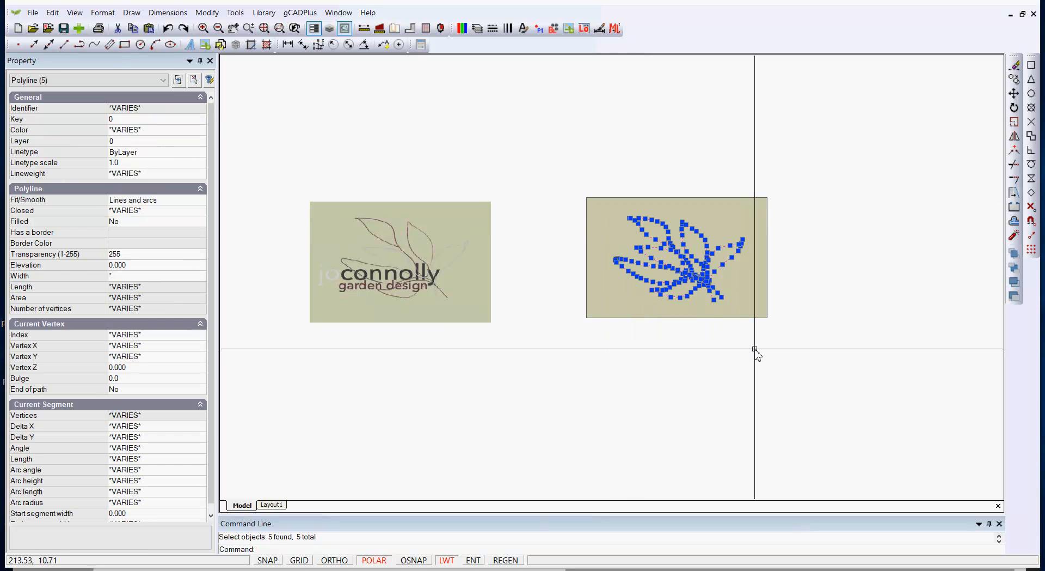
left_click(197, 201)
left_click(201, 201)
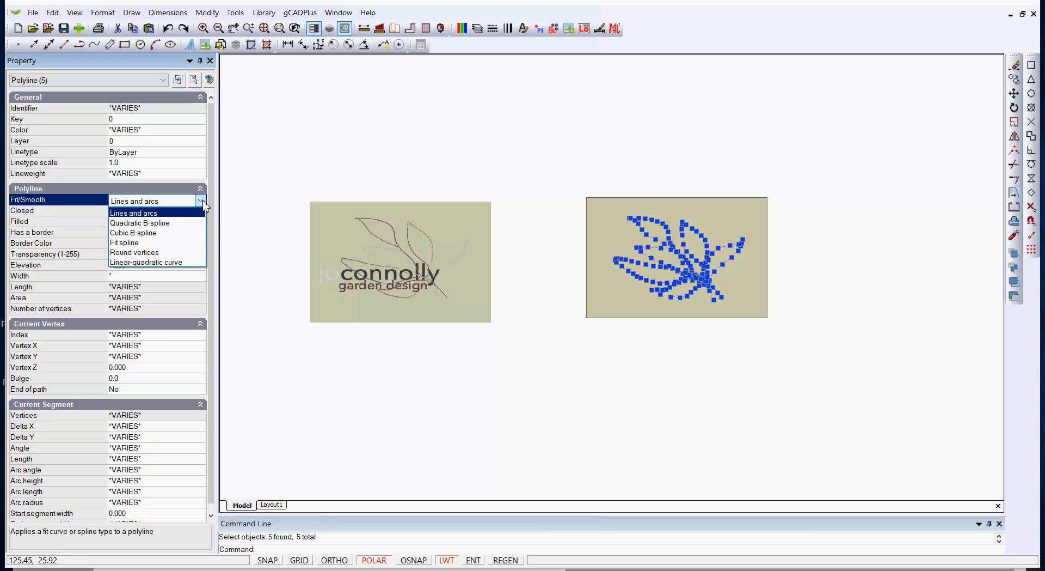
left_click(174, 223)
key("Escape")
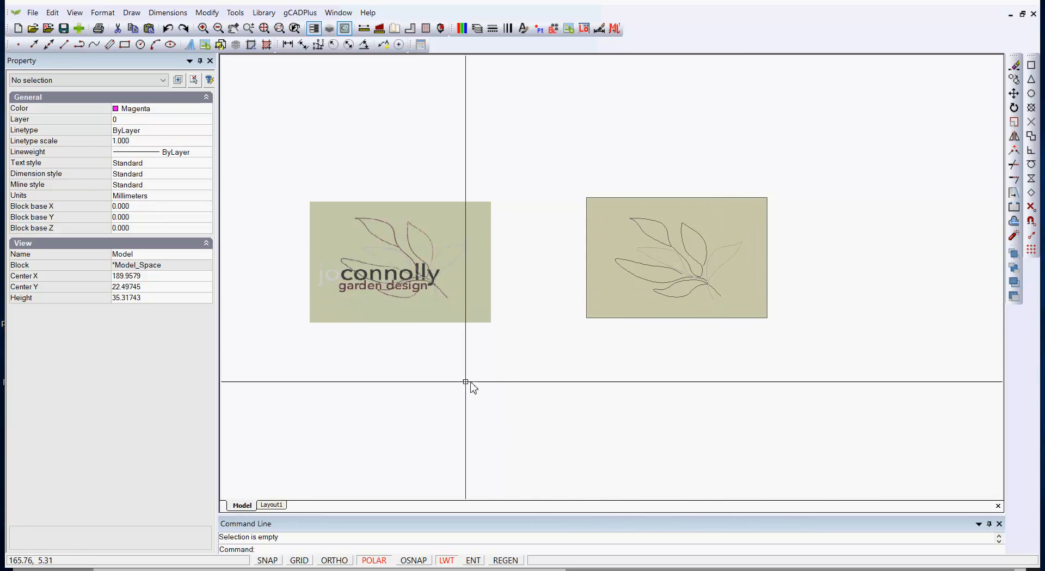
Try to rename the text style Style1 to Arial Narrow
scroll(390, 271, "up", 2)
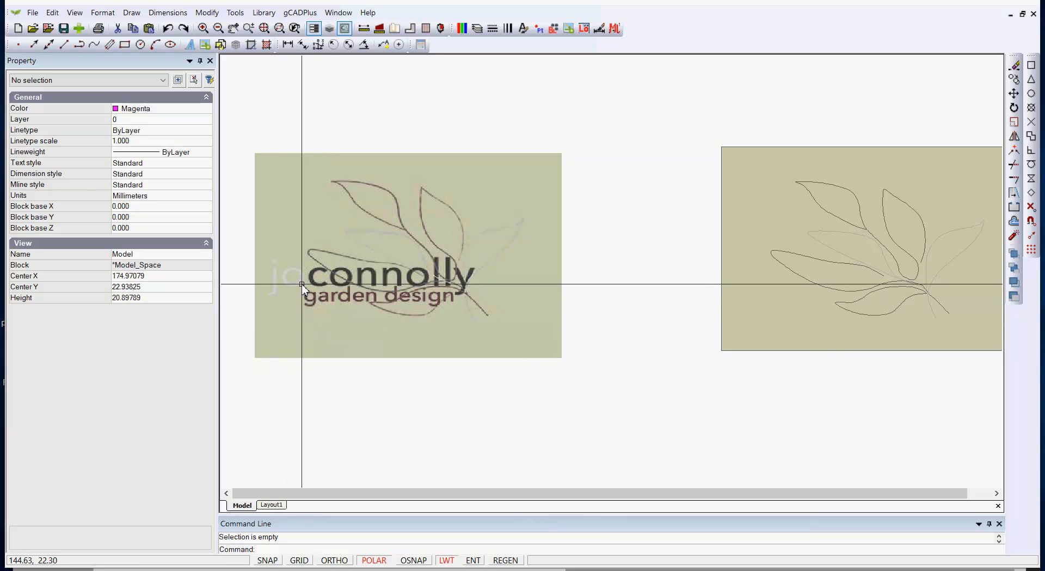
scroll(281, 278, "up", 1)
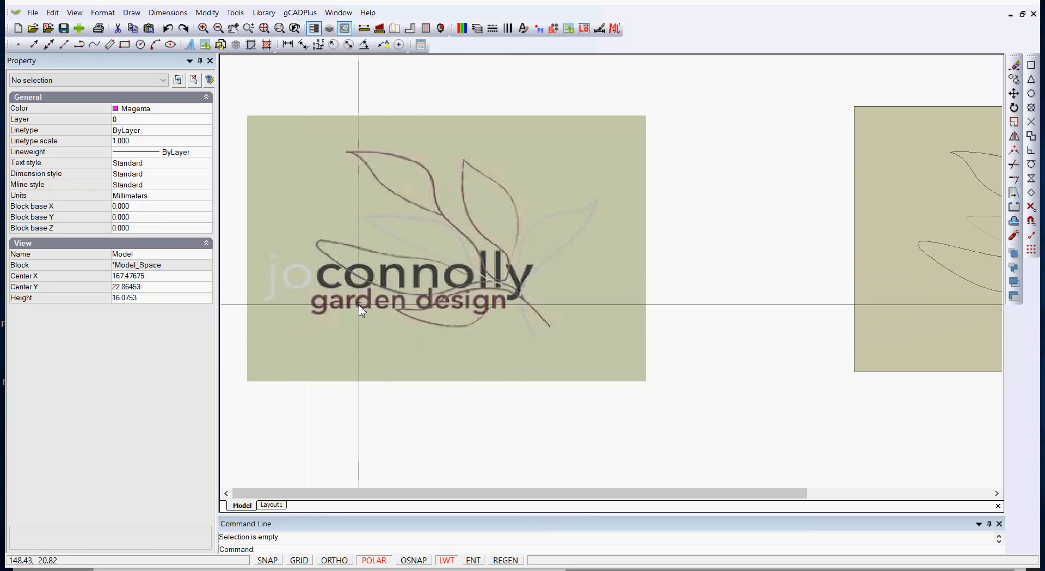
scroll(361, 309, "down", 1)
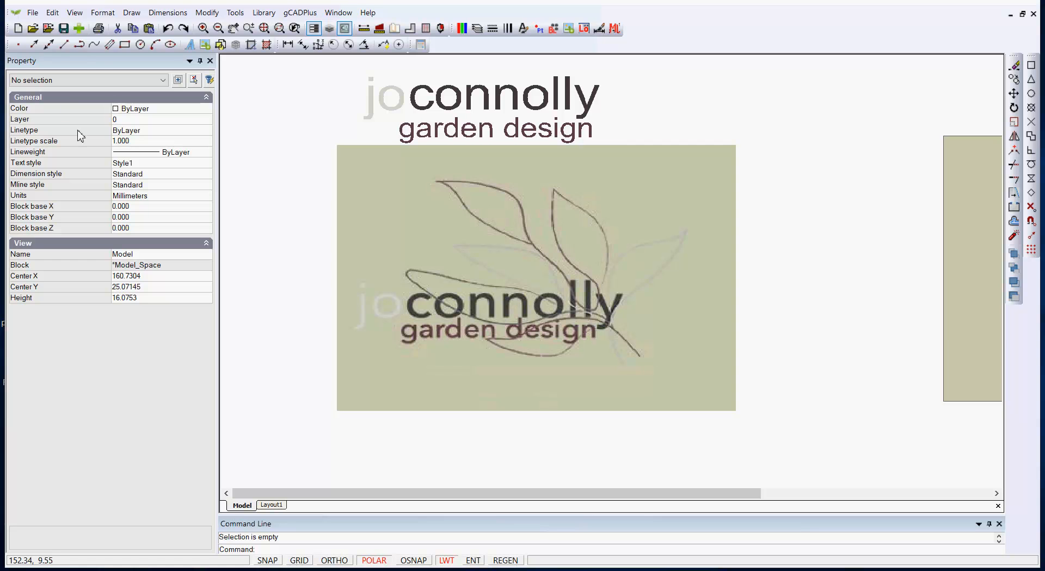
left_click(102, 12)
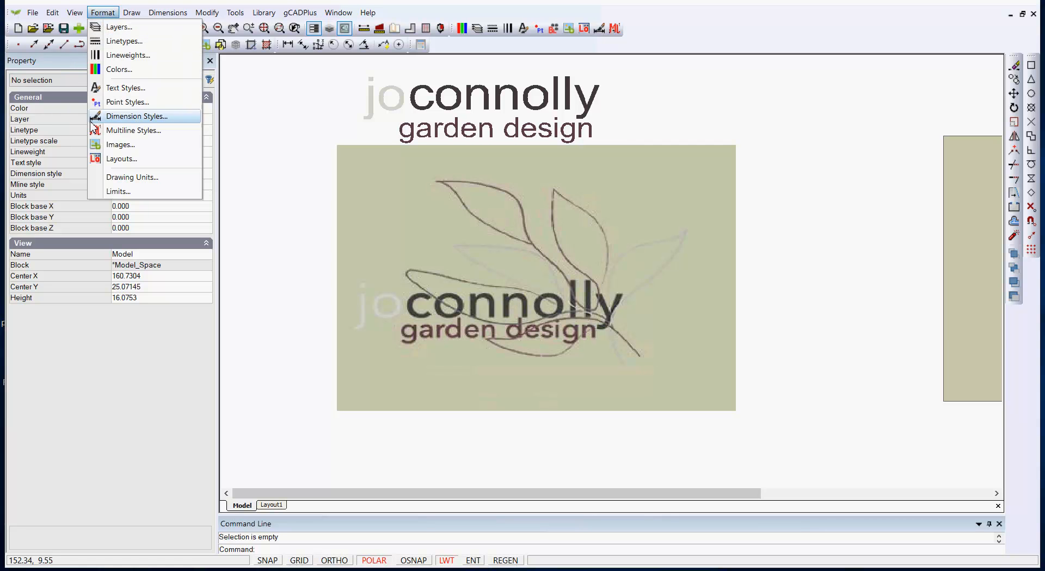
left_click(117, 87)
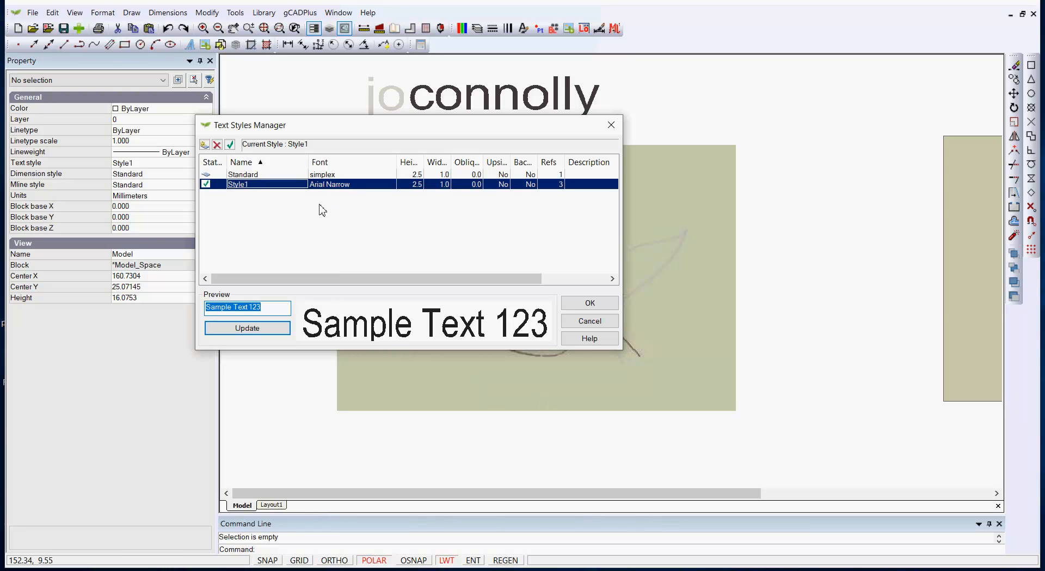
left_click(254, 184)
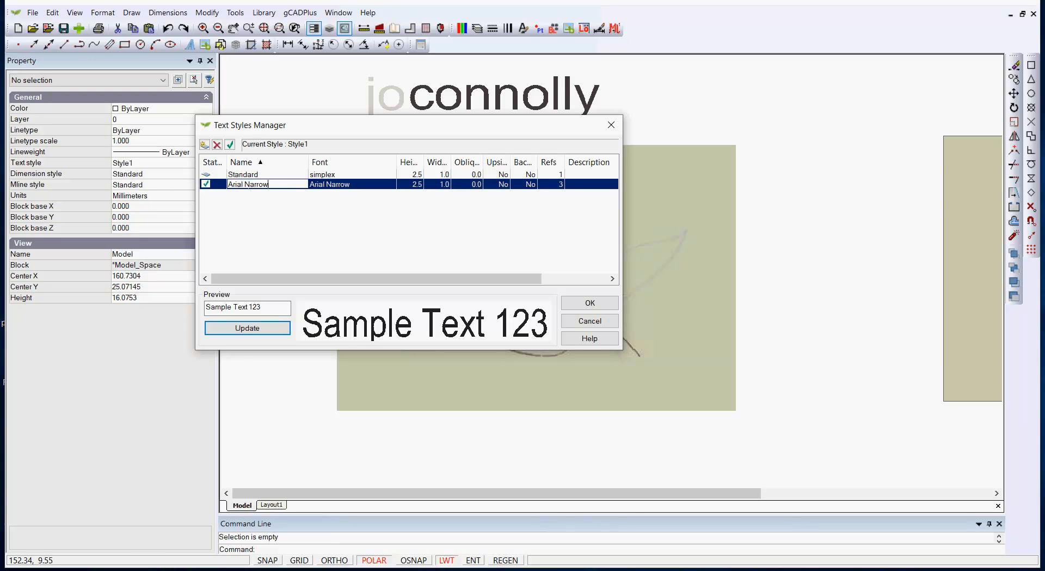
left_click(590, 303)
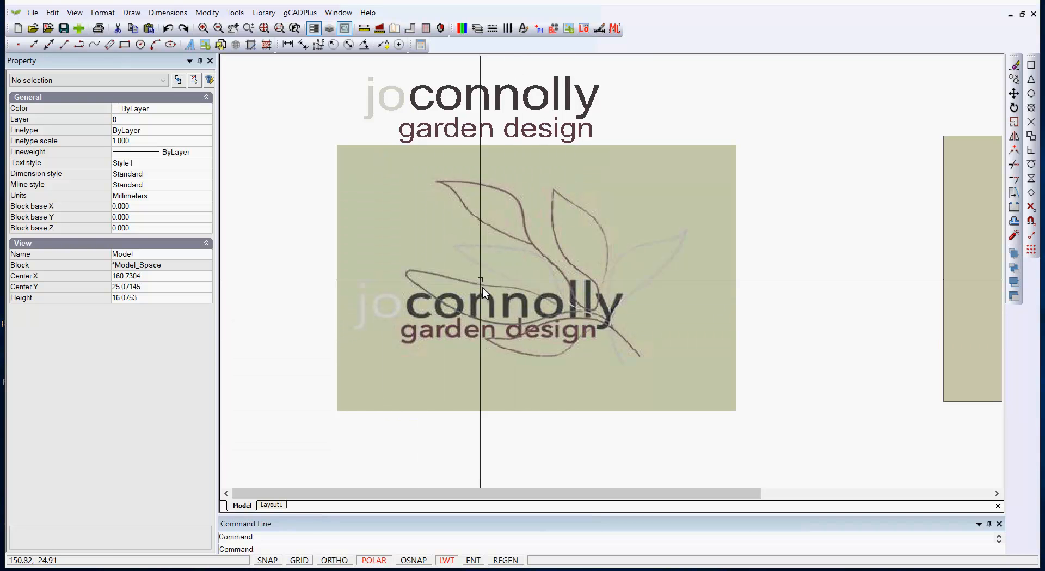
Move the three logo text objects down together onto the matching lettering of the reference image
left_click(531, 106)
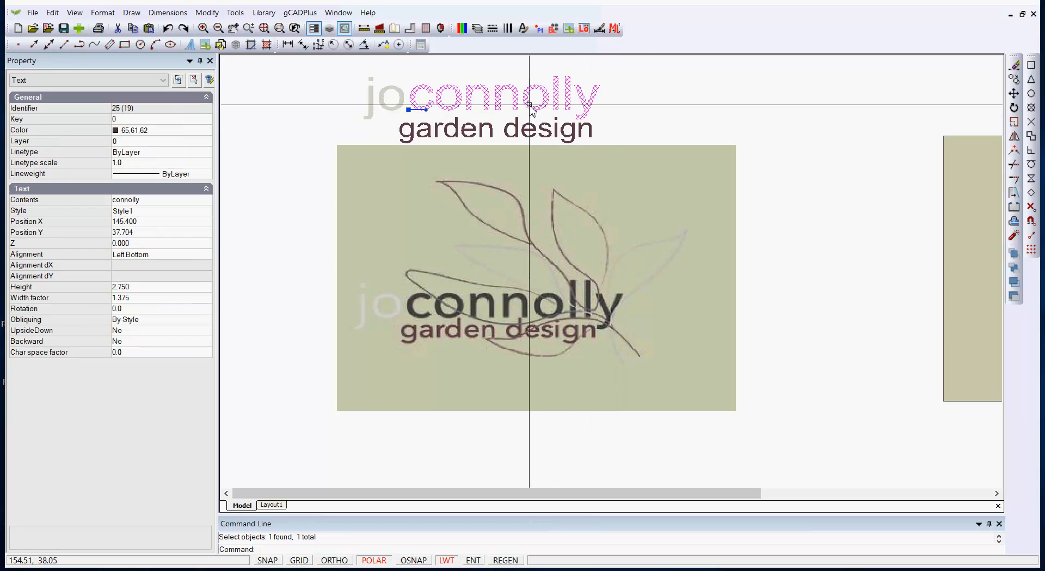
key("Escape")
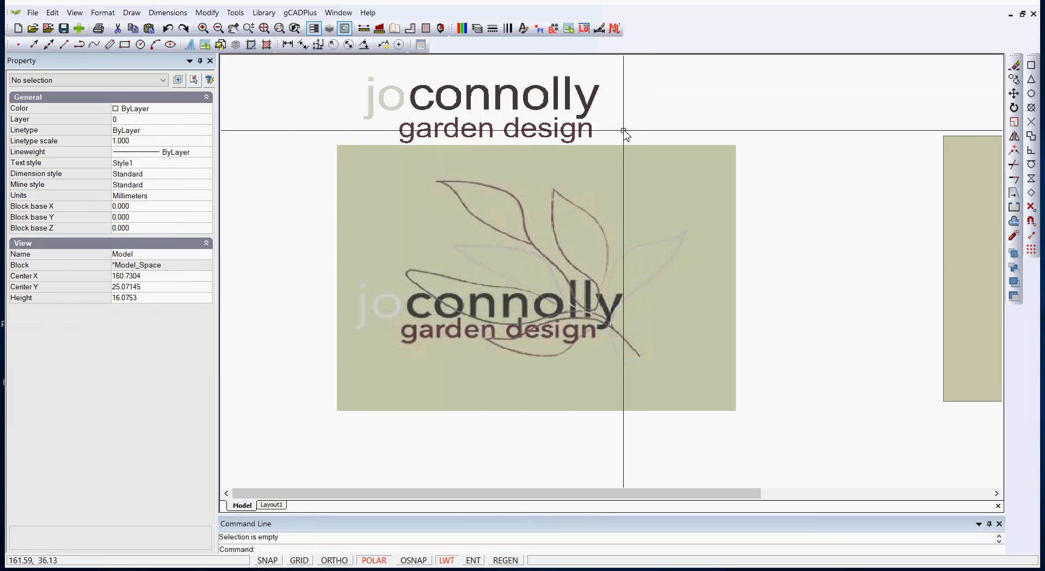
left_click_drag(620, 137, 361, 83)
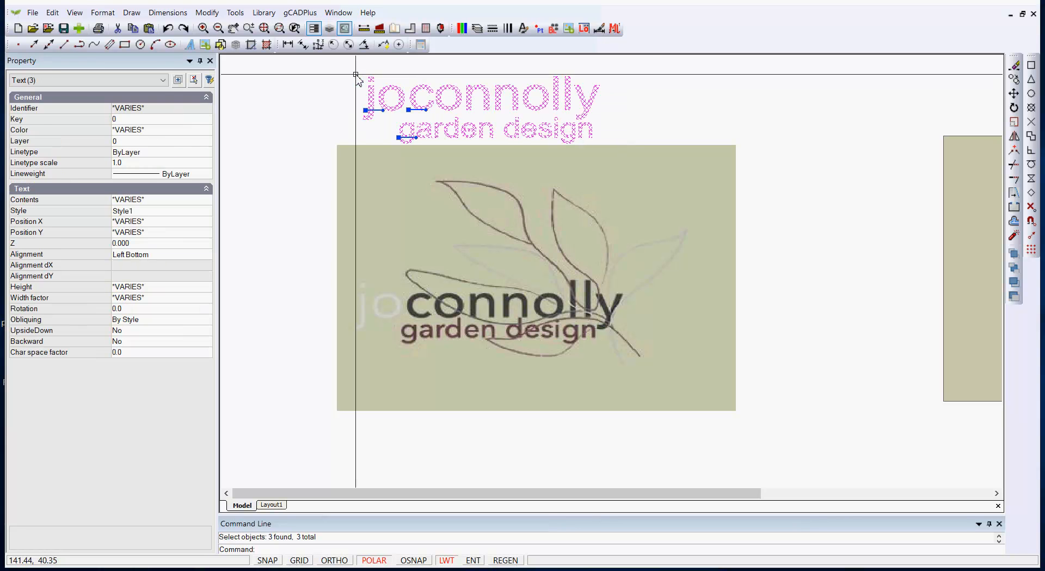
right_click(384, 91)
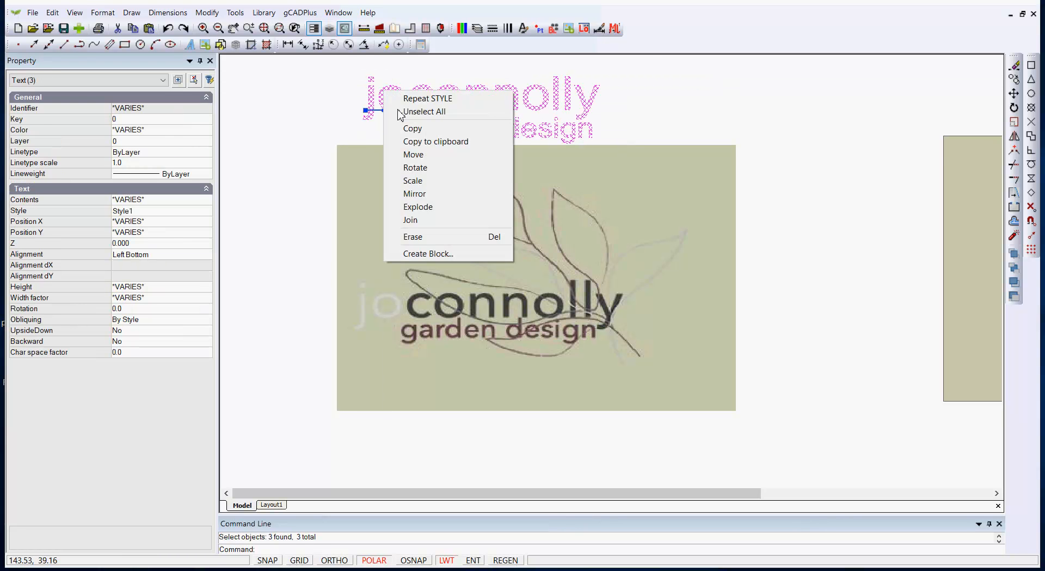
left_click(432, 155)
left_click(409, 109)
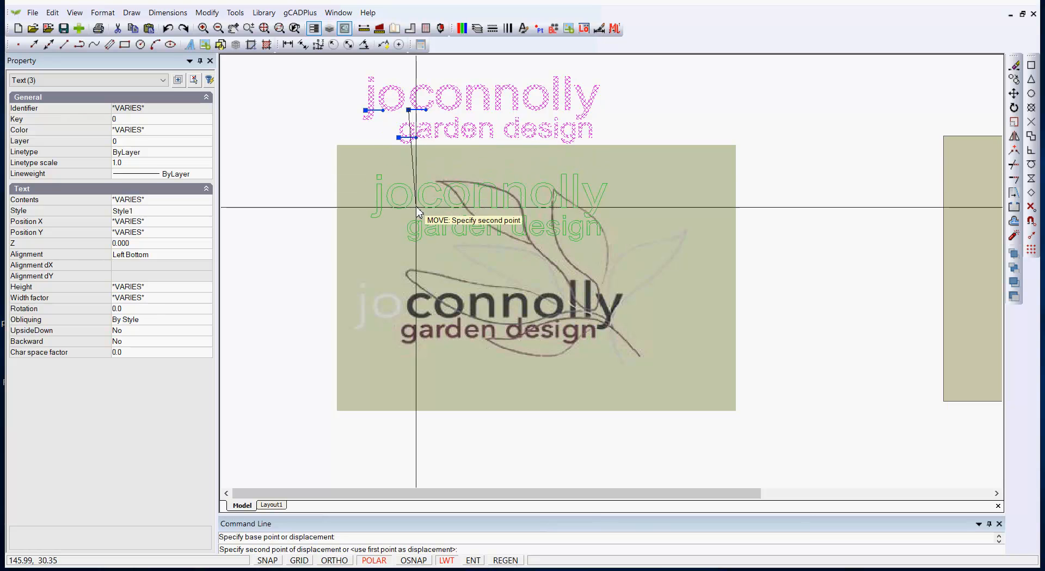
left_click(403, 320)
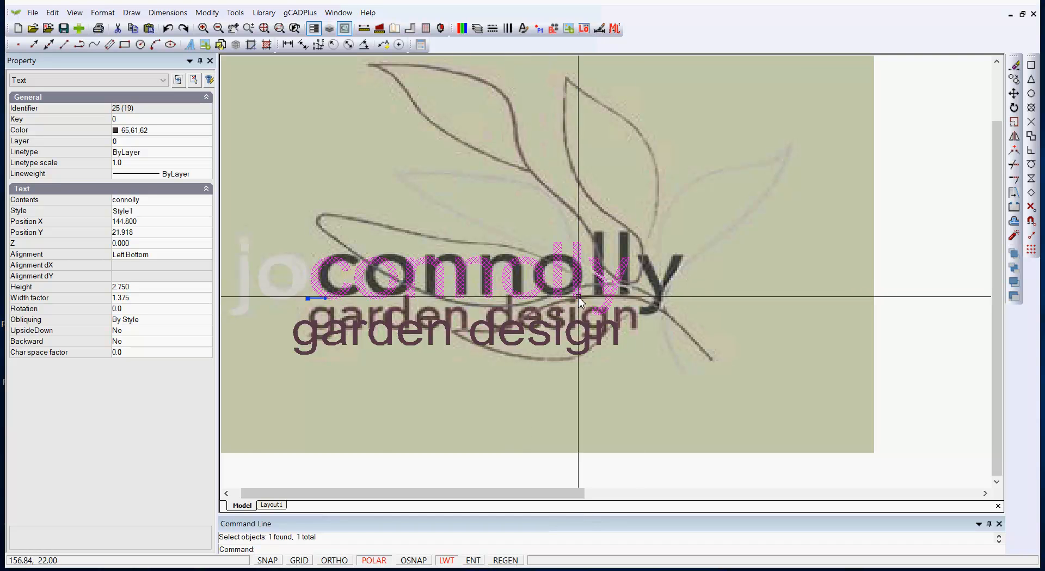
Set the width factor of the large dark name text to 1.6 and deselect it
left_click(145, 298)
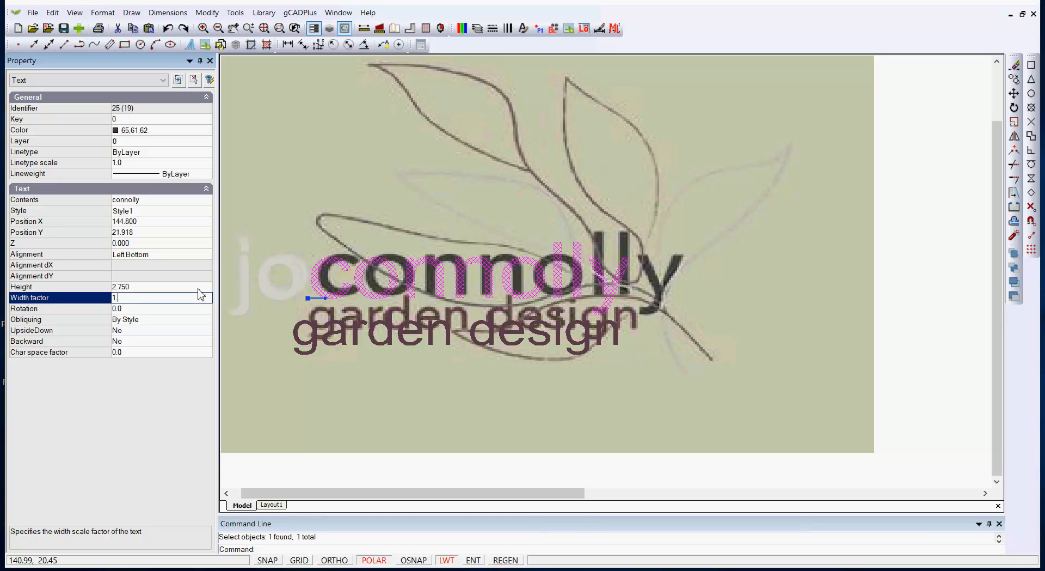
key("Return")
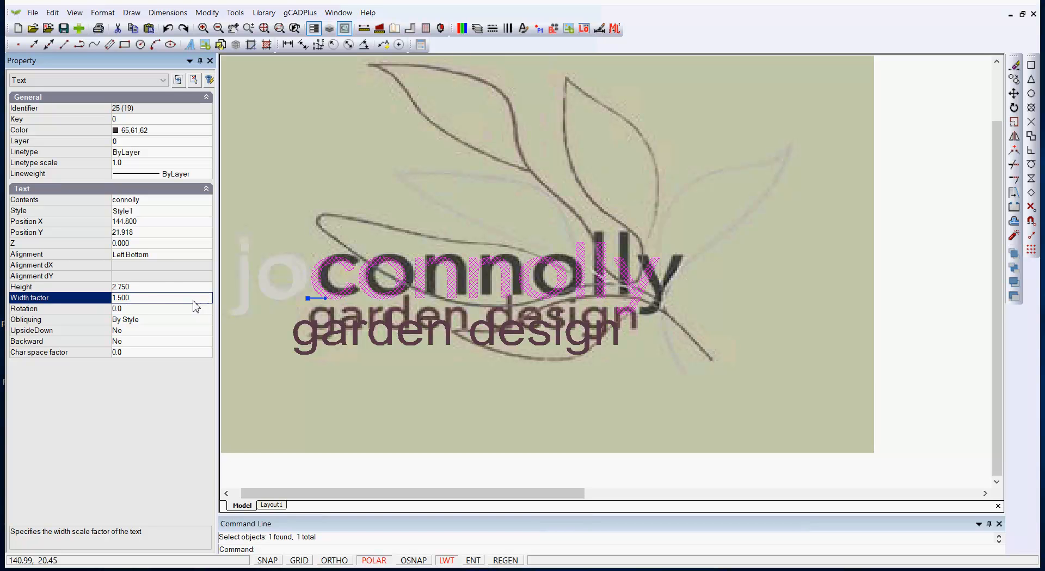
left_click(156, 298)
key("Return")
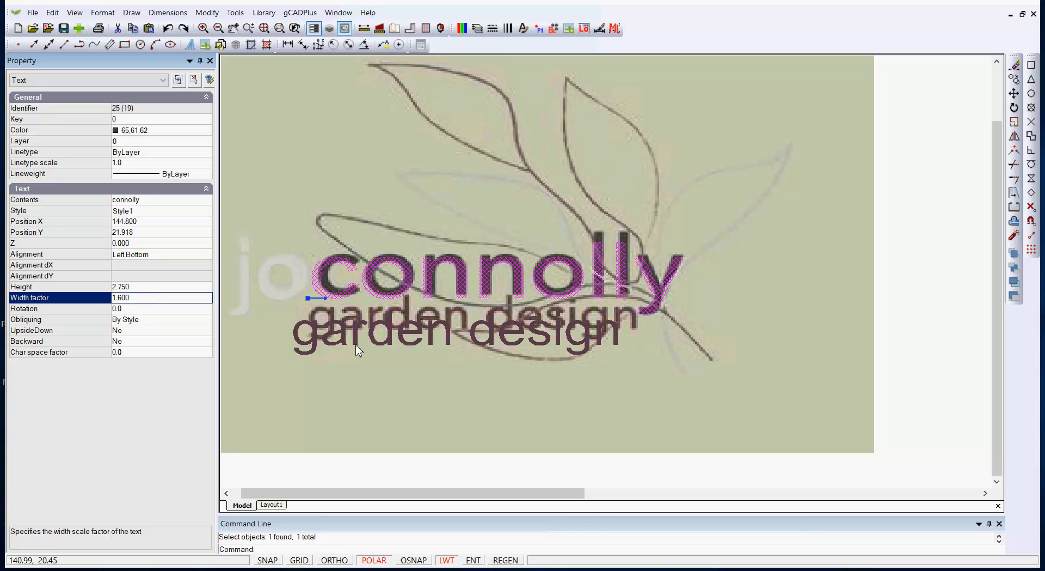
key("Escape")
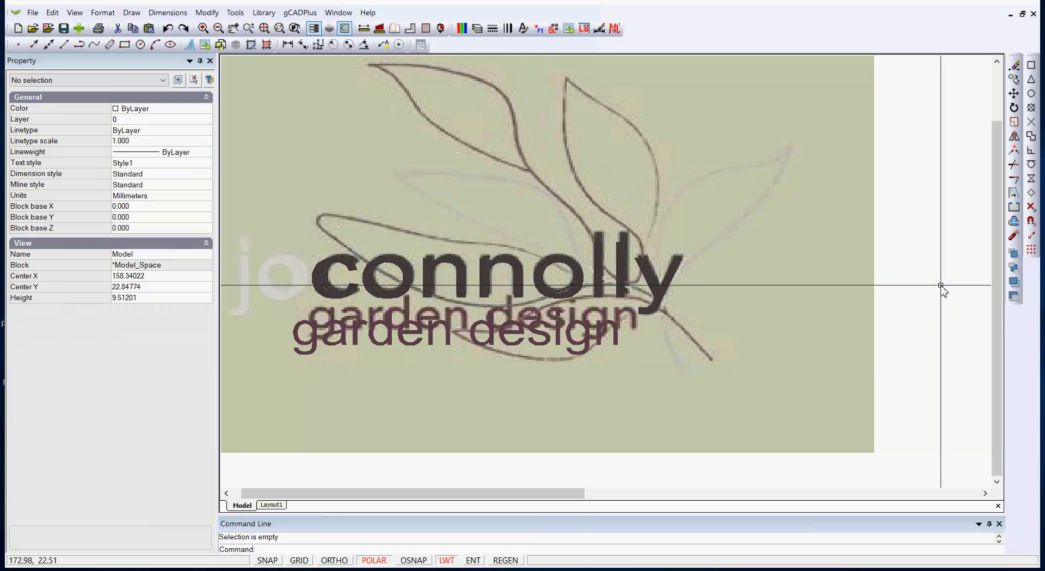
Move the "garden design" text by its insertion point onto the same words in the reference image, then deselect it
left_click(546, 342)
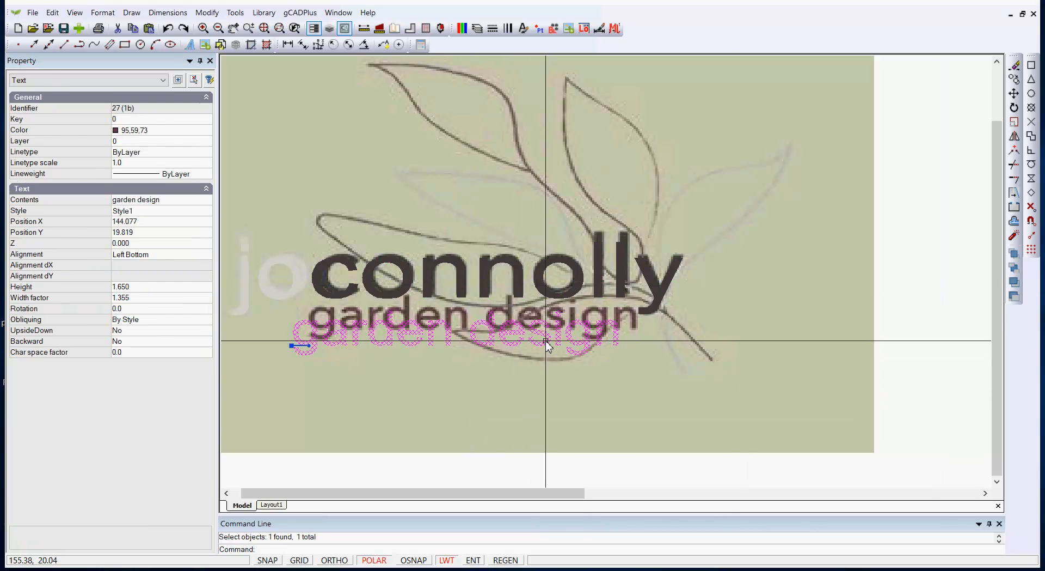
left_click(292, 345)
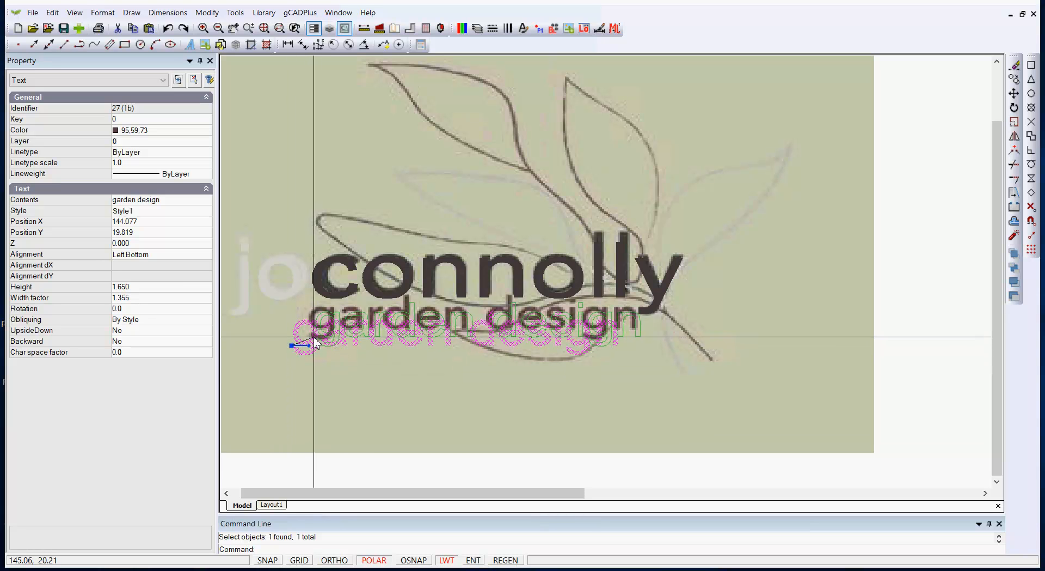
left_click(311, 335)
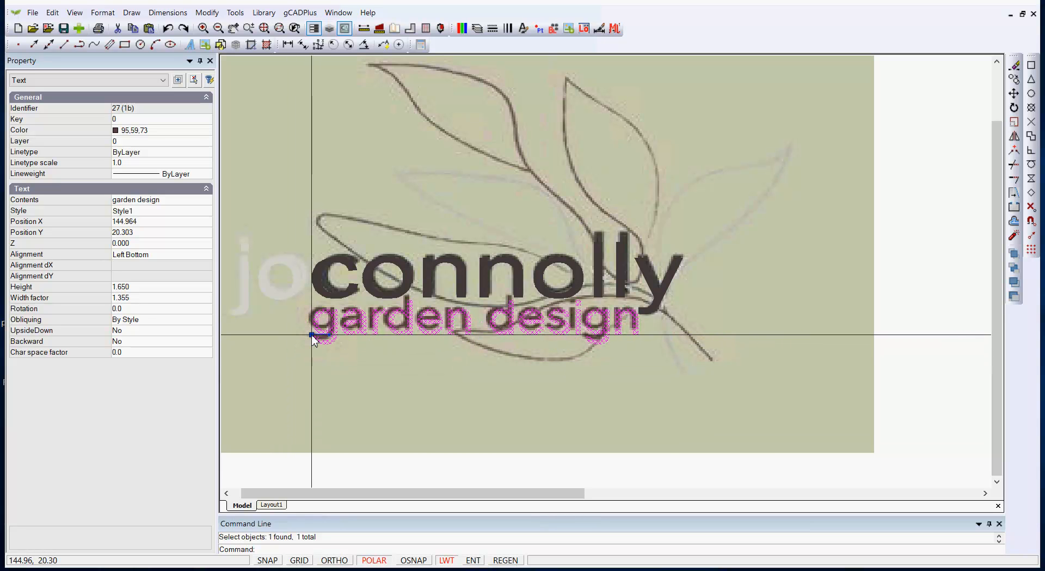
key("Escape")
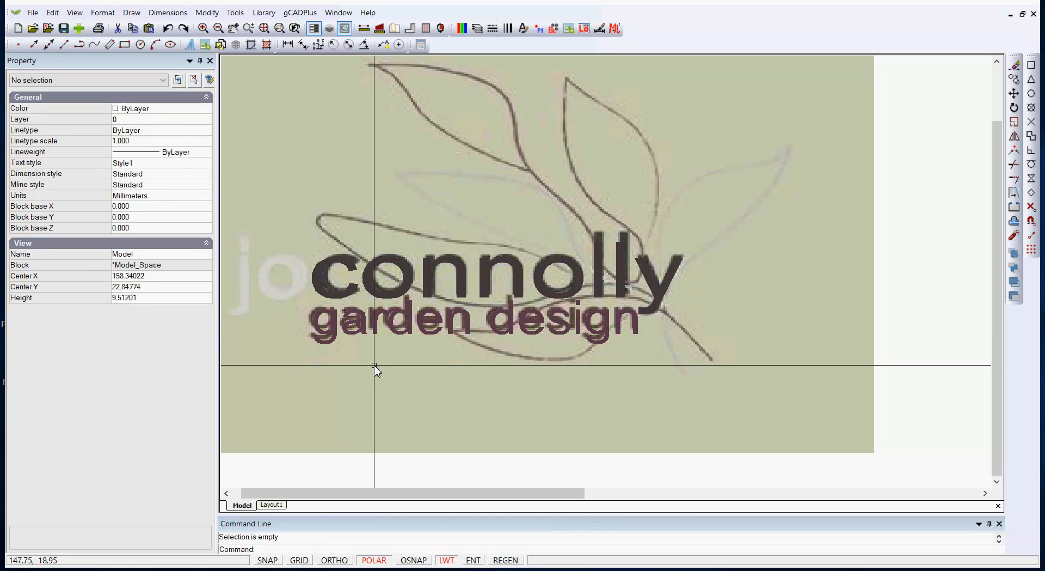
Move the three logo text objects from the reference image onto the leaf drawing on the rectangle and clear the selection
scroll(376, 368, "down", 4)
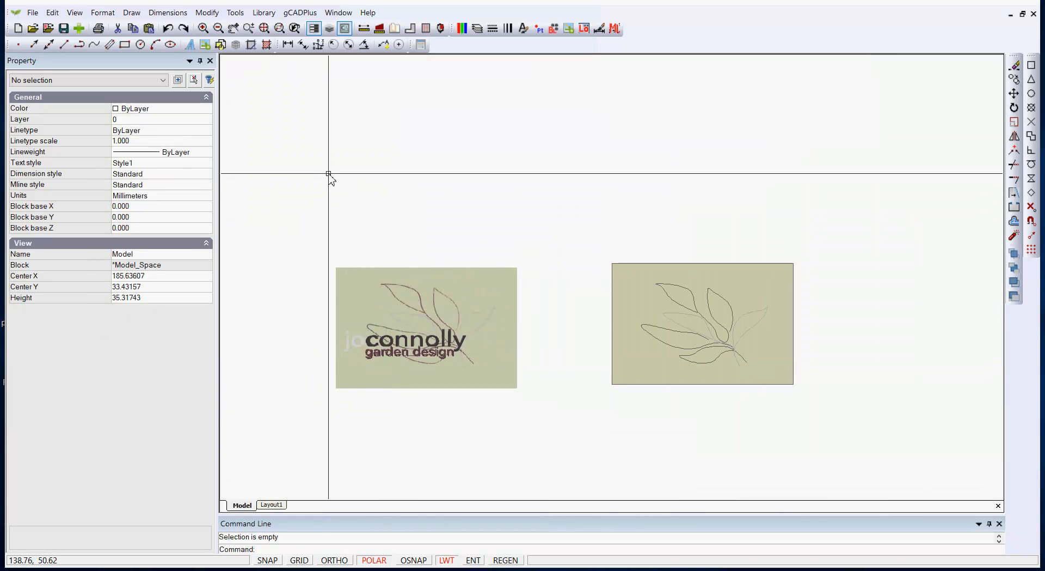
left_click_drag(329, 170, 502, 408)
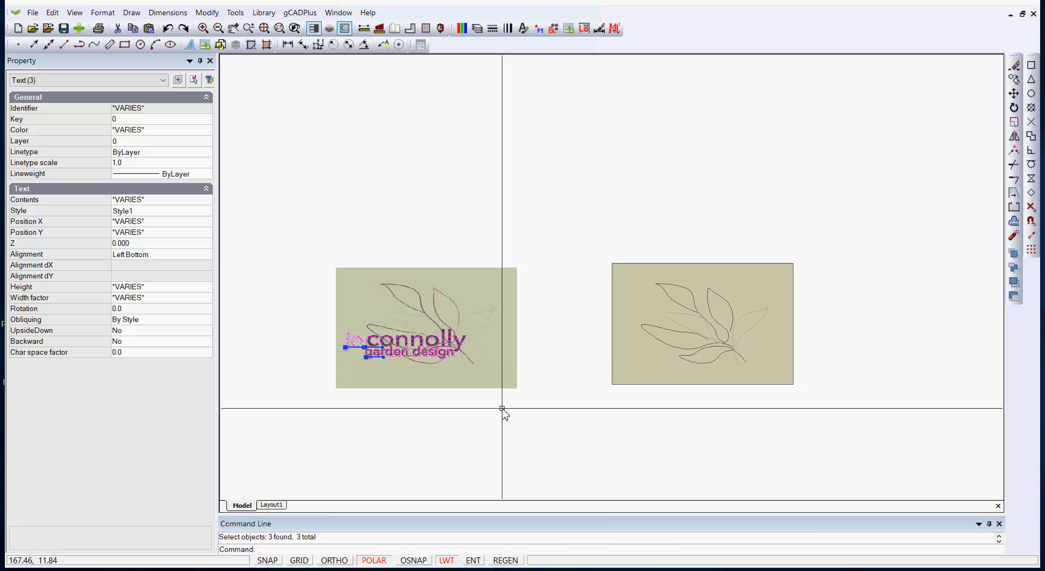
right_click(545, 380)
left_click(585, 441)
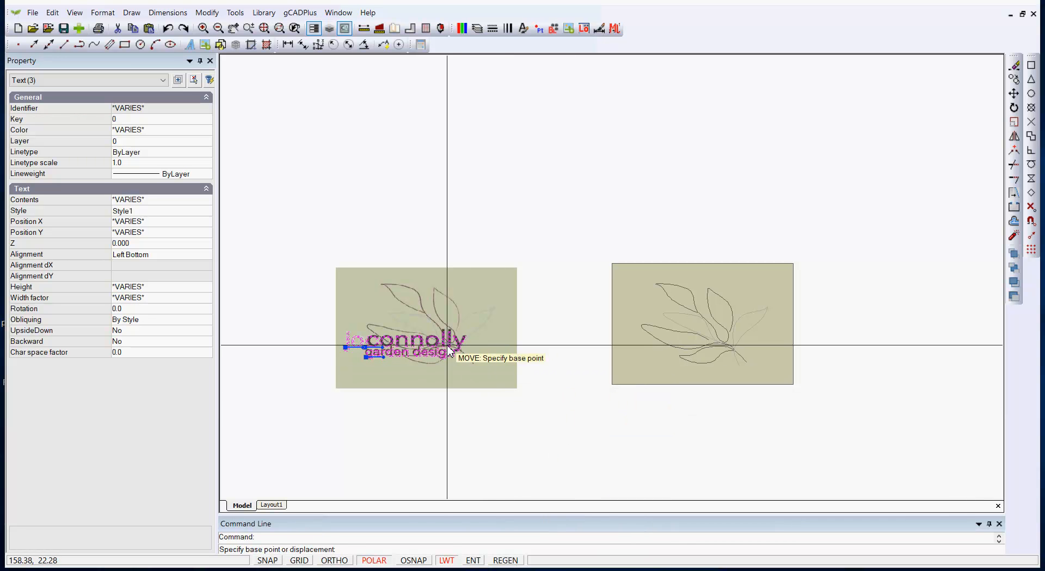
left_click(435, 344)
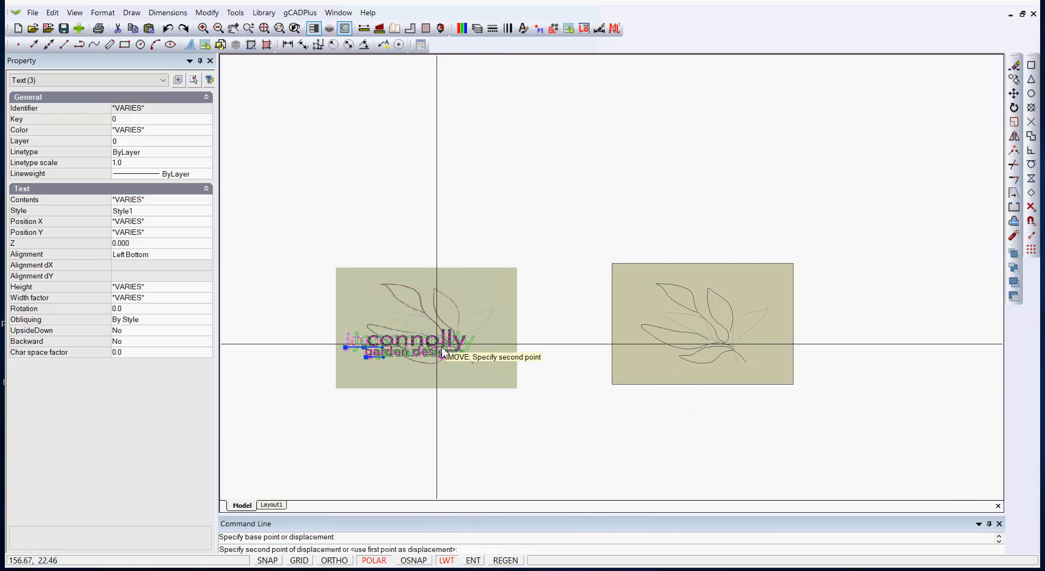
left_click(711, 351)
key("Escape")
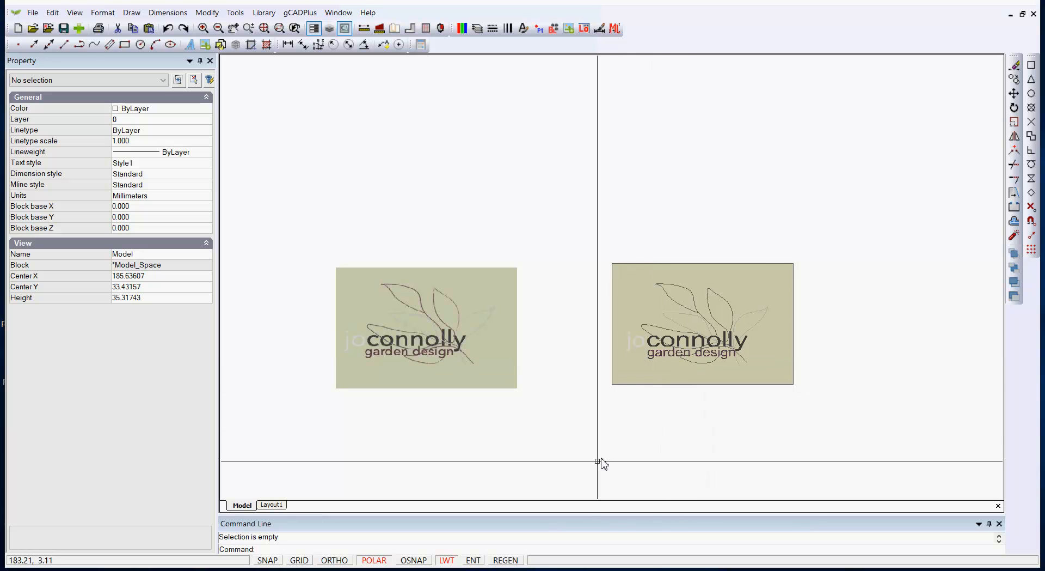
Delete the reference logo image beside the finished rectangle
scroll(628, 423, "up", 3)
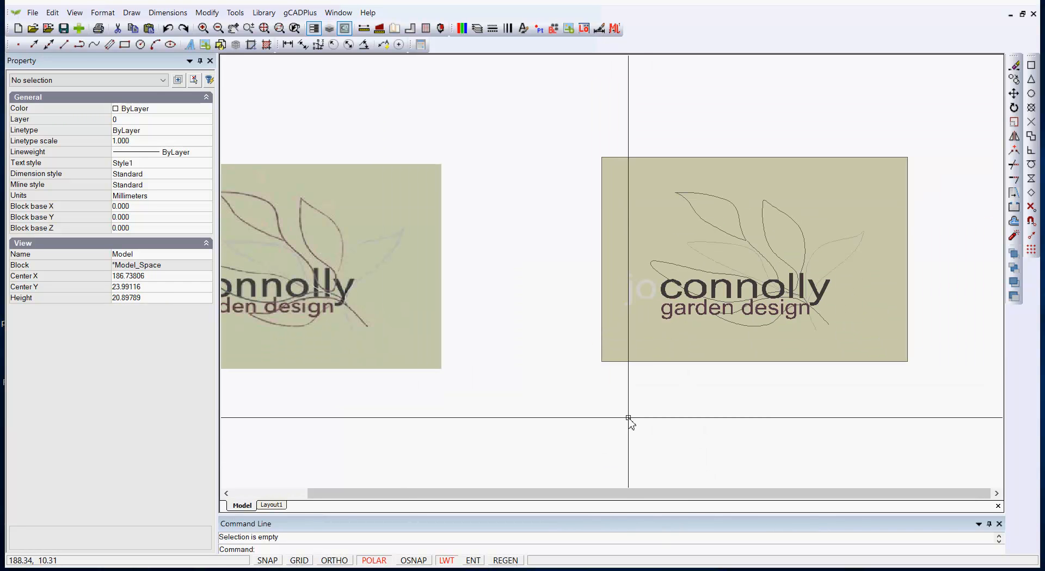
scroll(629, 418, "down", 2)
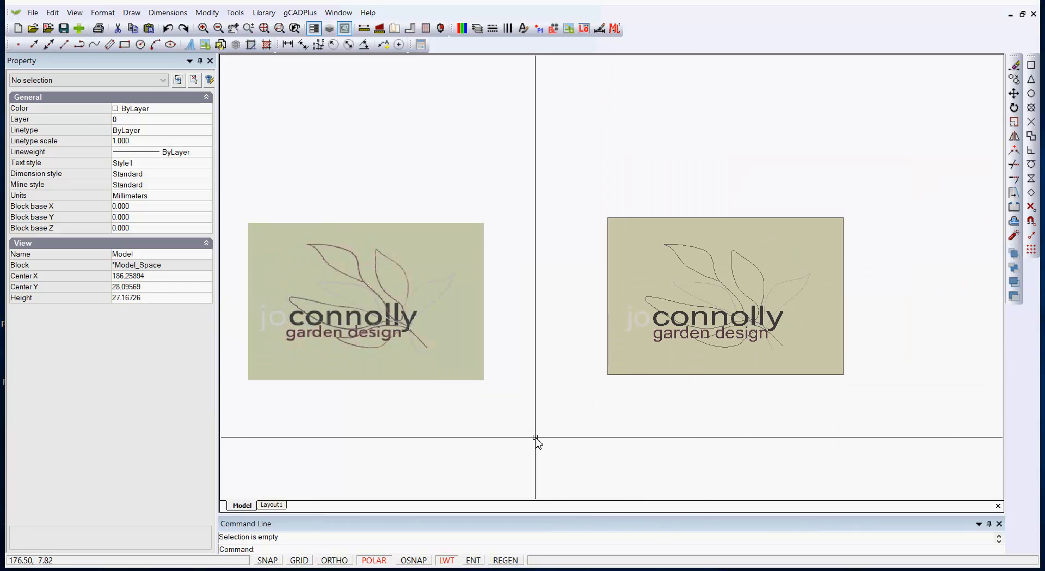
left_click_drag(538, 435, 247, 167)
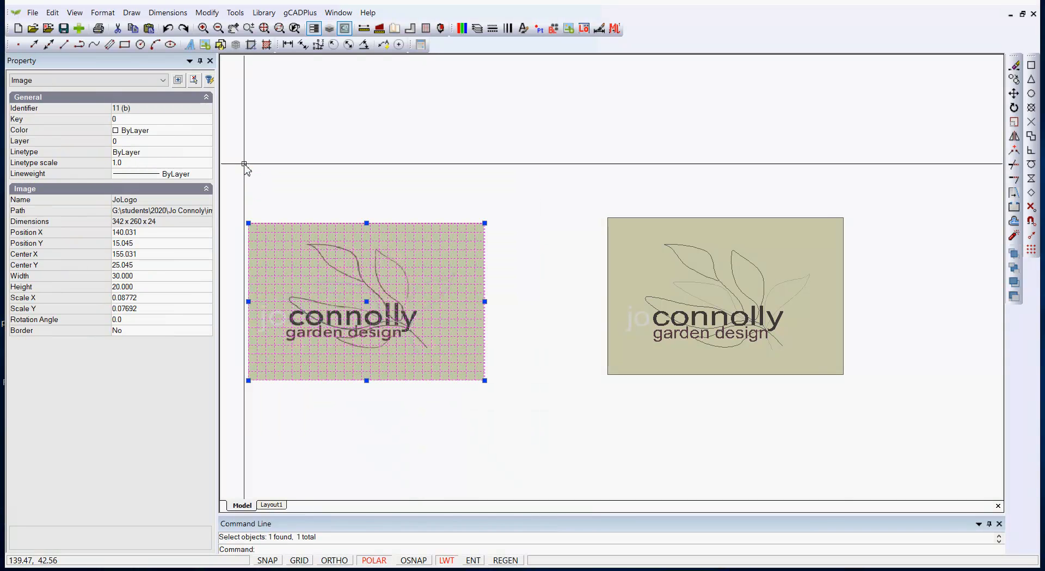
key("Delete")
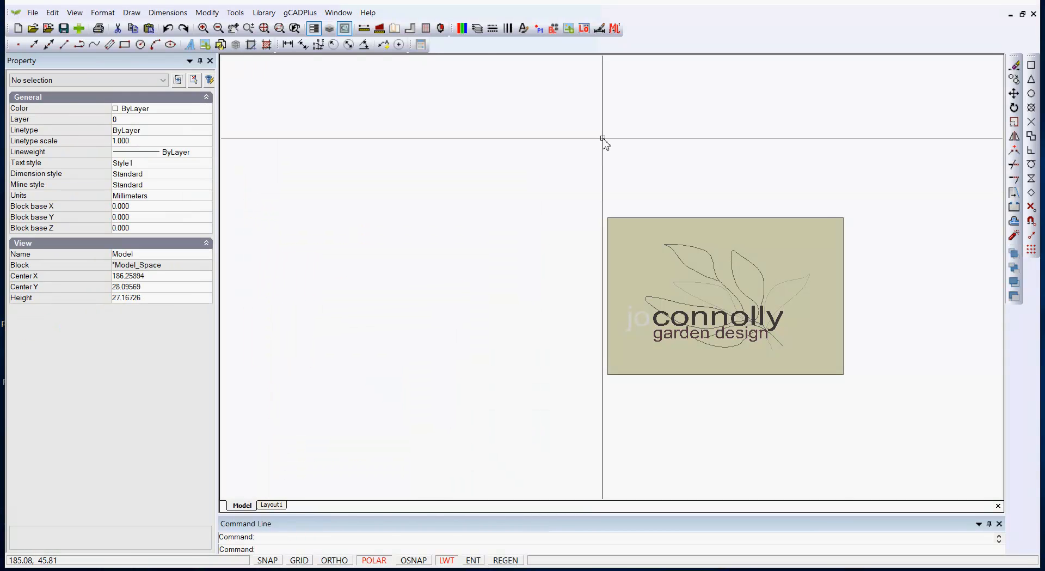
Delete the unused JoLogo image definition from the drawing's Image Manager and close the manager
left_click(103, 13)
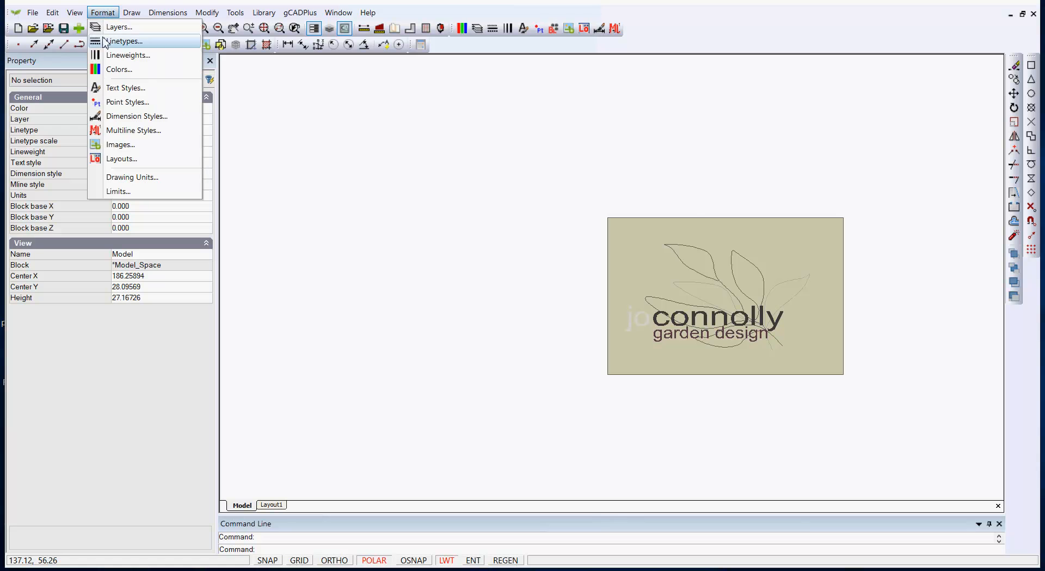
left_click(122, 145)
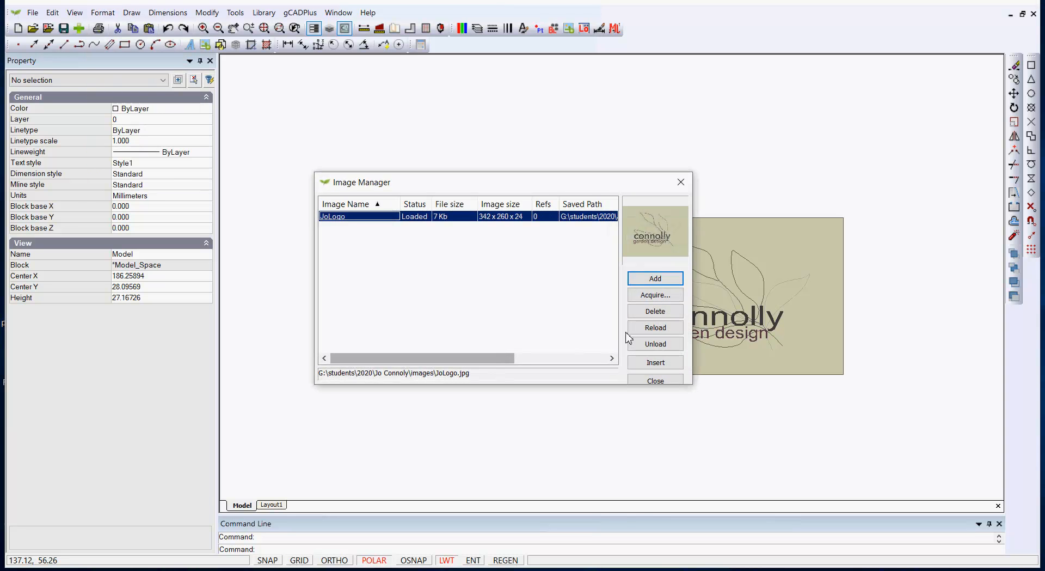
left_click(668, 312)
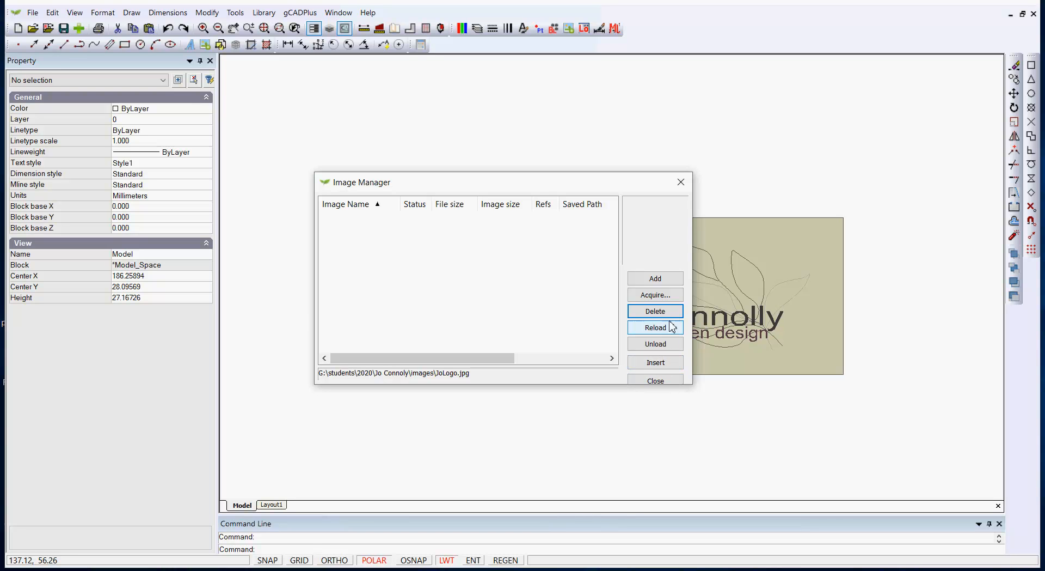
left_click(654, 381)
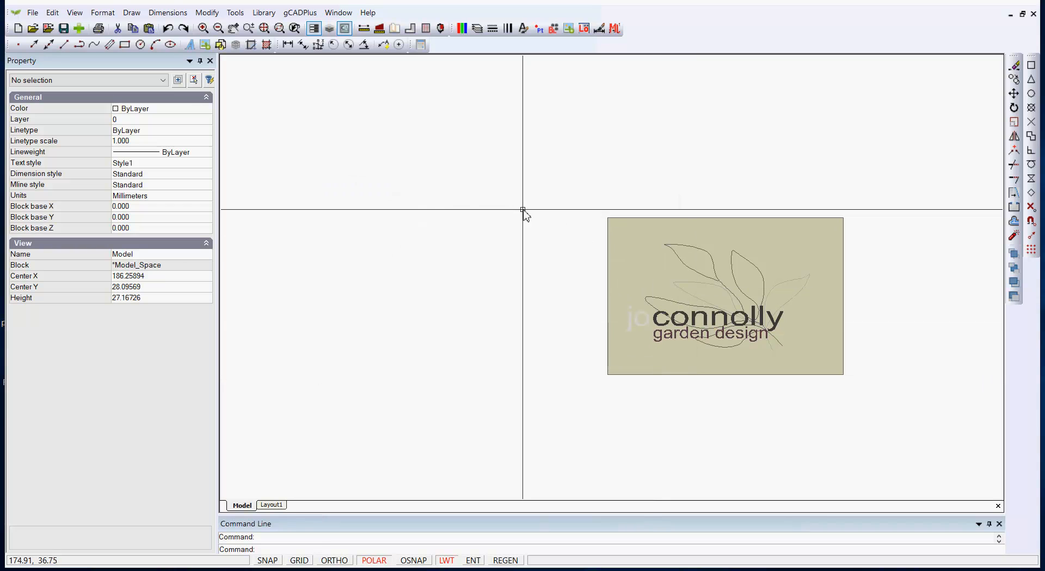
Zoom to the drawing's extents and examine the finished logo on its background rectangle
right_click(437, 263)
left_click(495, 343)
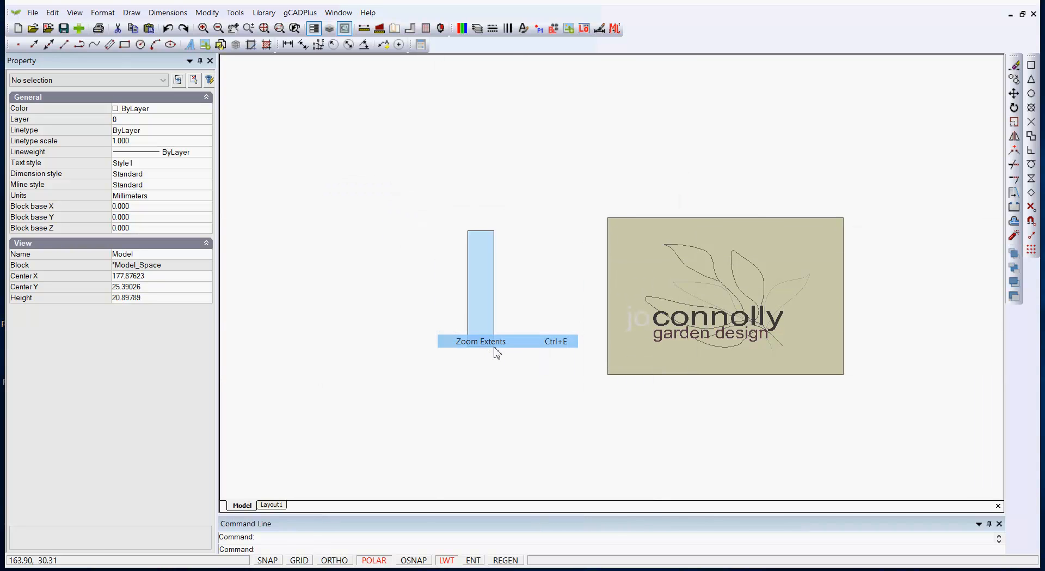
left_click(503, 344)
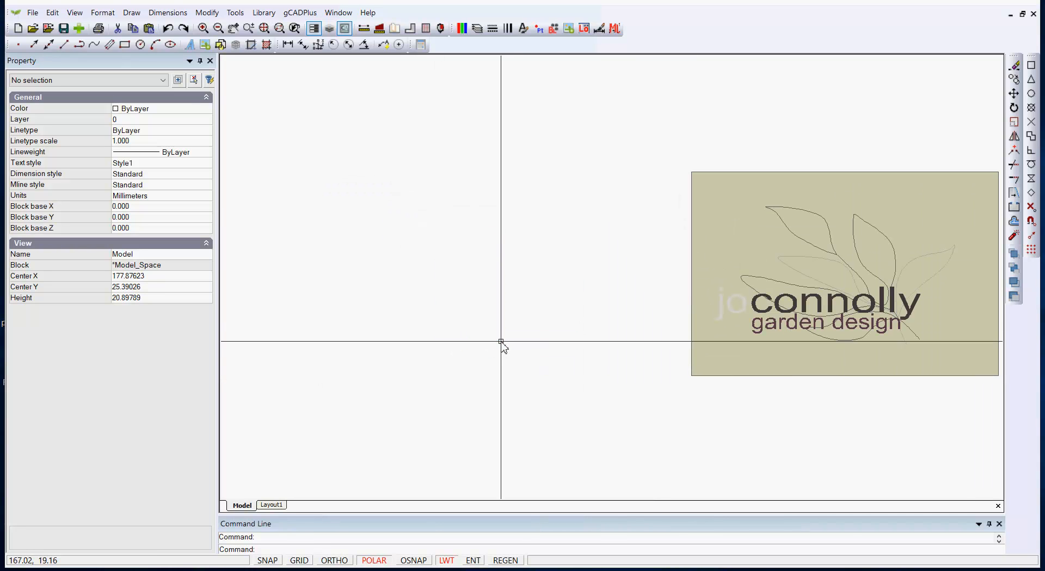
right_click(498, 343)
left_click(544, 420)
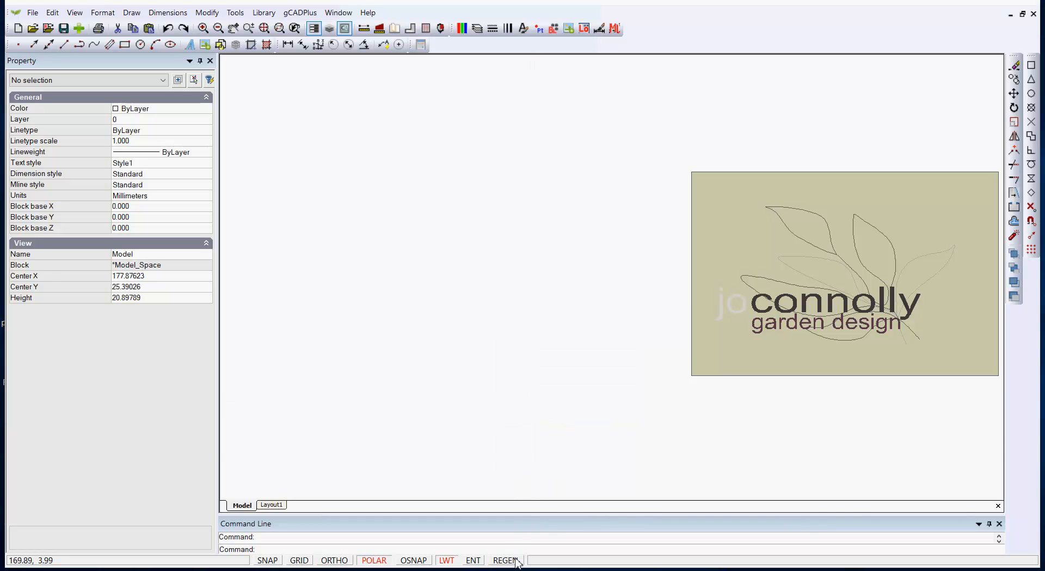
right_click(524, 384)
left_click(588, 462)
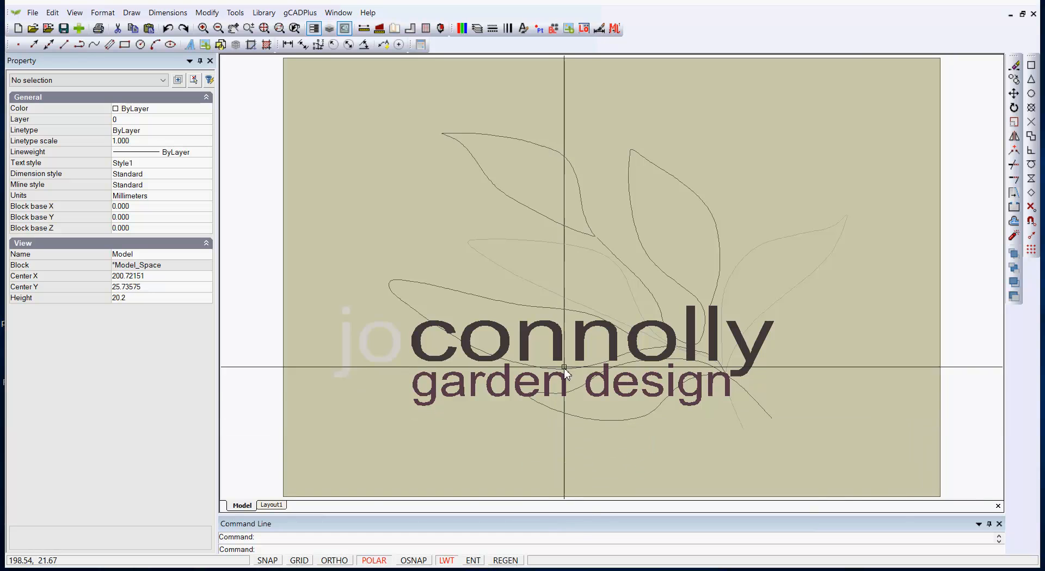
scroll(567, 420, "down", 5)
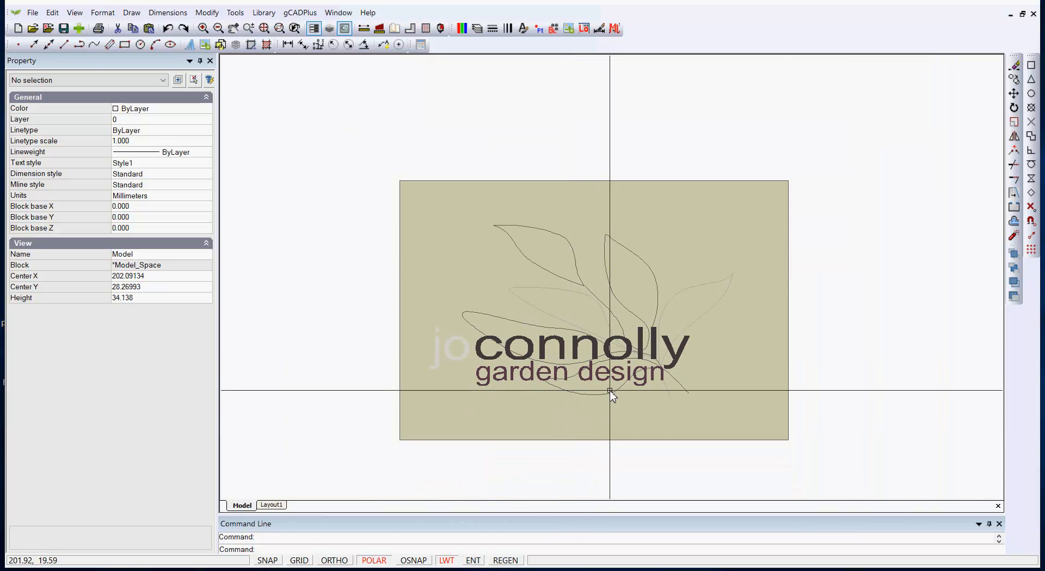
scroll(608, 391, "down", 2)
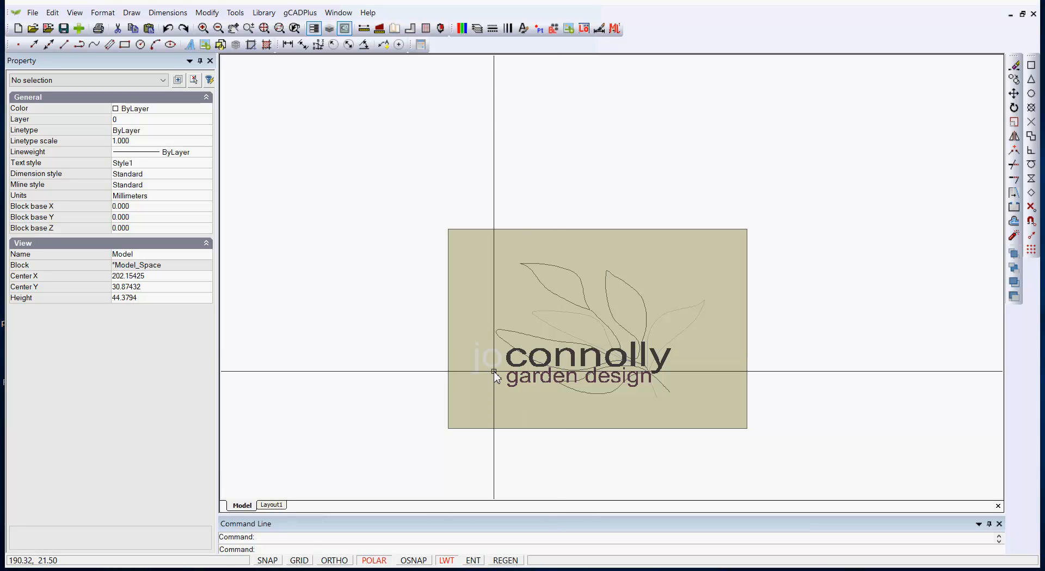
Look at the Layout1 sheet and return to the logo in model space
left_click(272, 505)
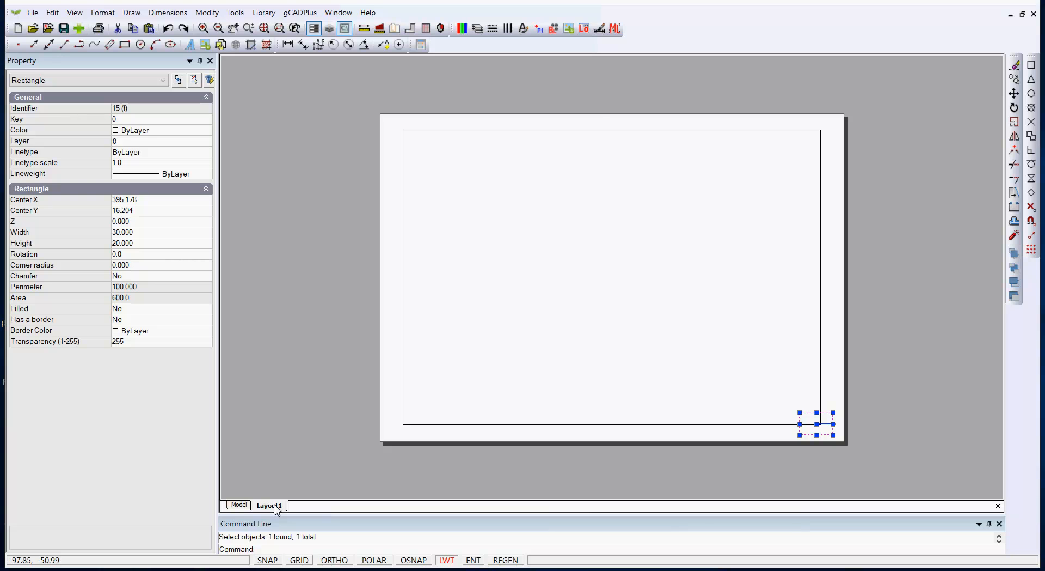
left_click(240, 504)
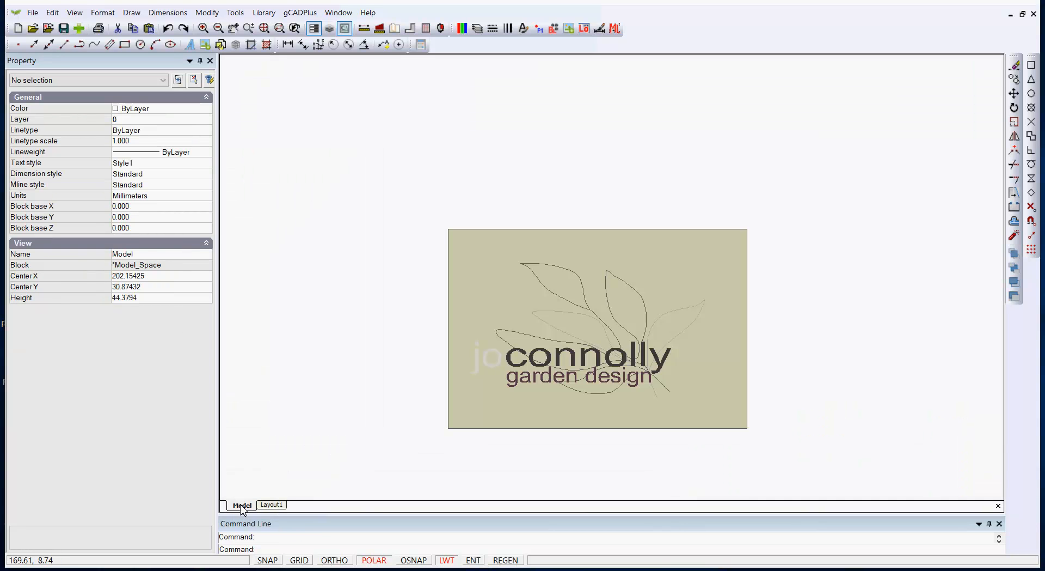
scroll(313, 406, "down", 1)
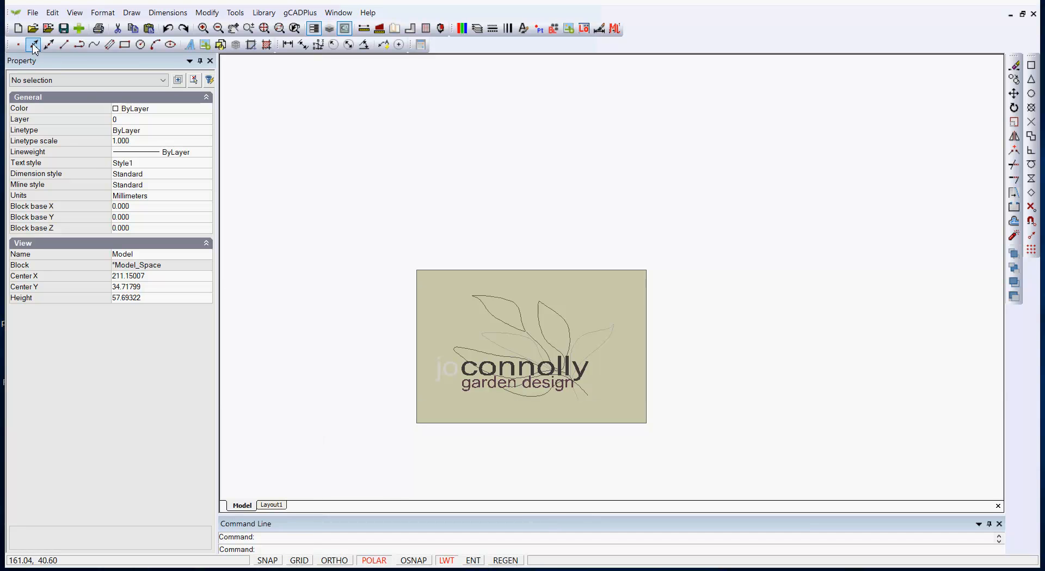
Check the file size of the logo drawing and dismiss the message
left_click(33, 12)
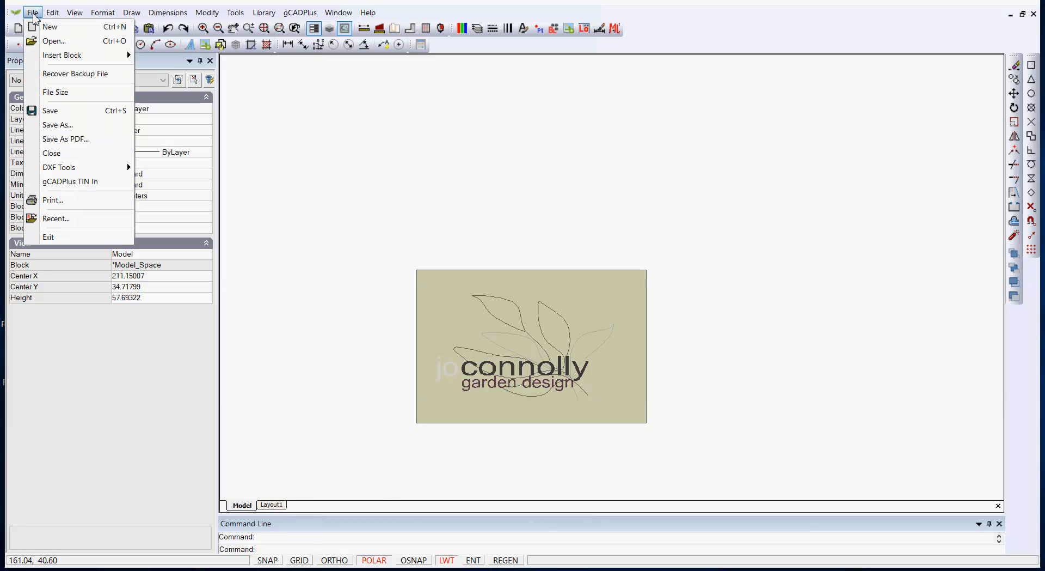
left_click(63, 109)
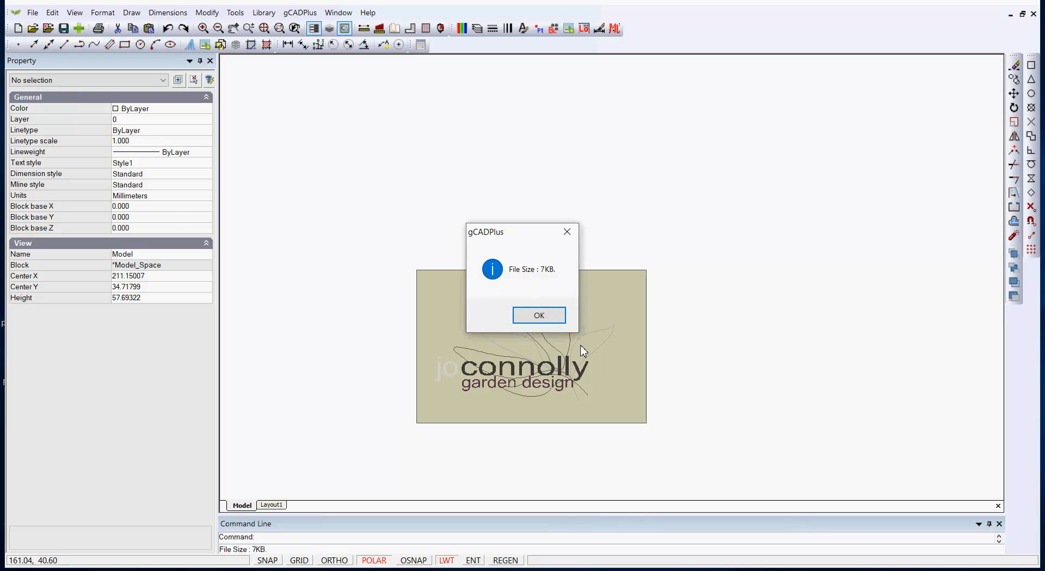
left_click(539, 315)
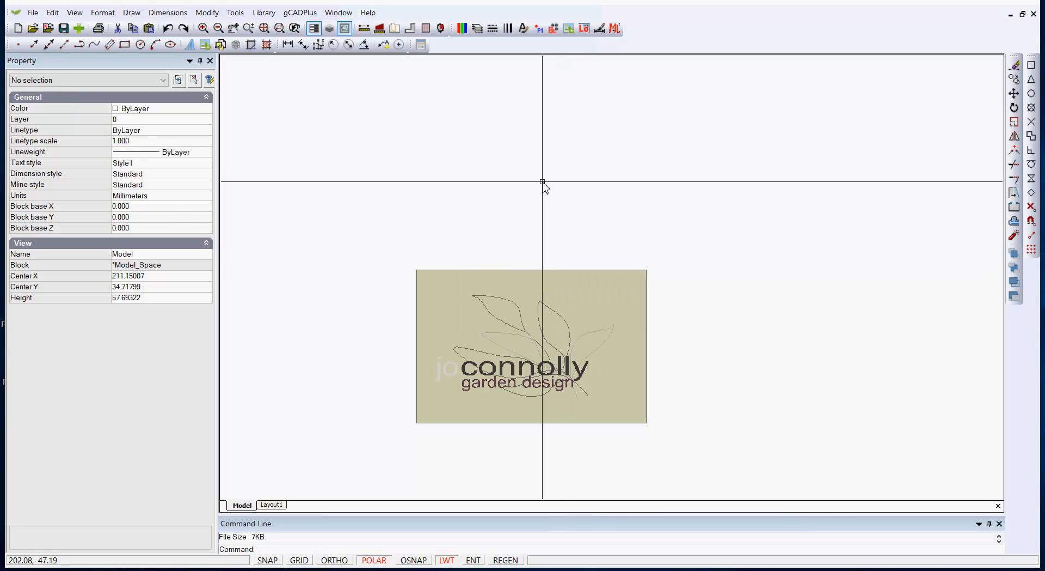